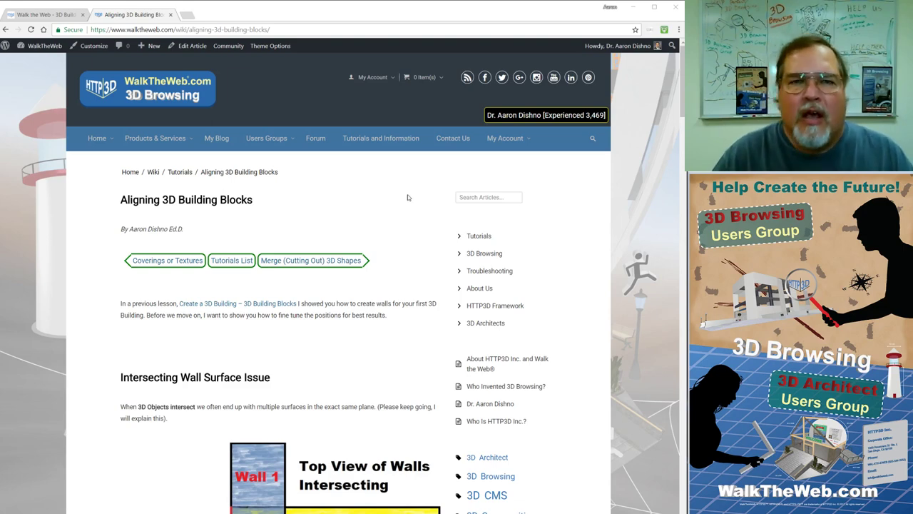
Step: Switch to the 3D building editor and examine the corner where the two red walls meet from nearer and farther distances
left_click(46, 14)
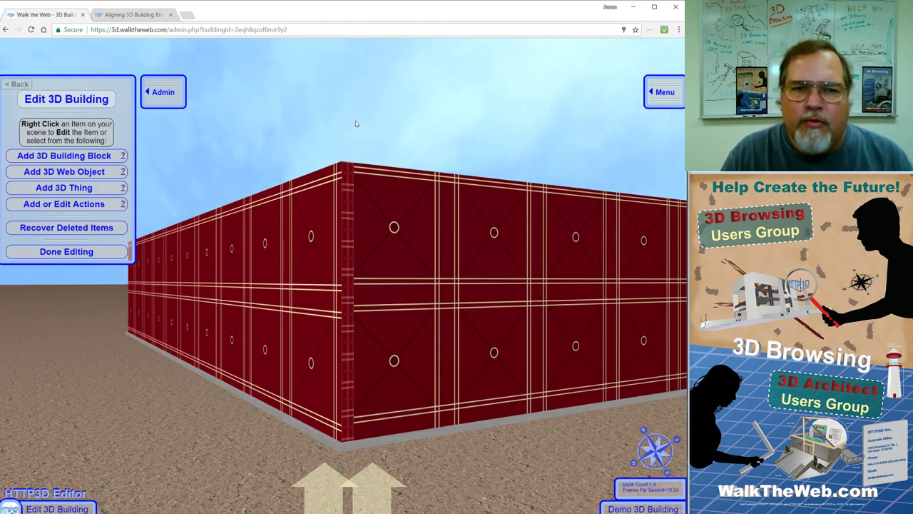
key("Down")
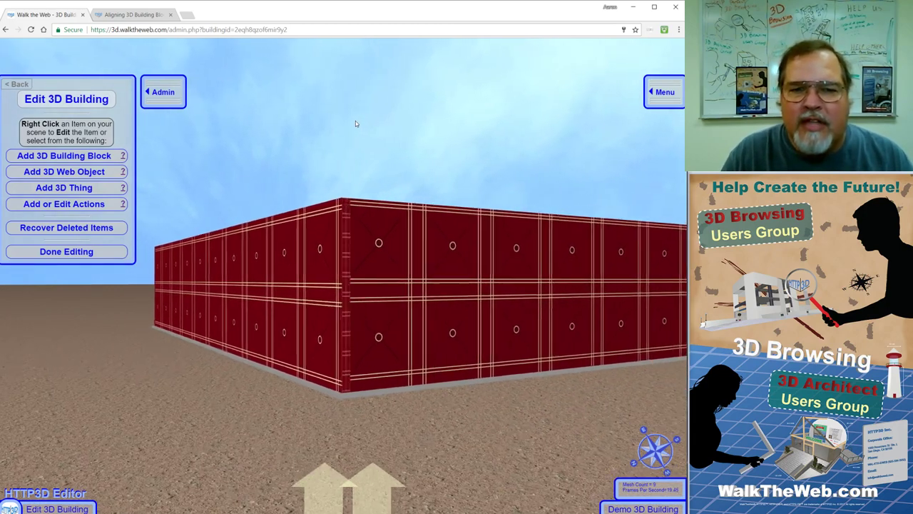
key("Up")
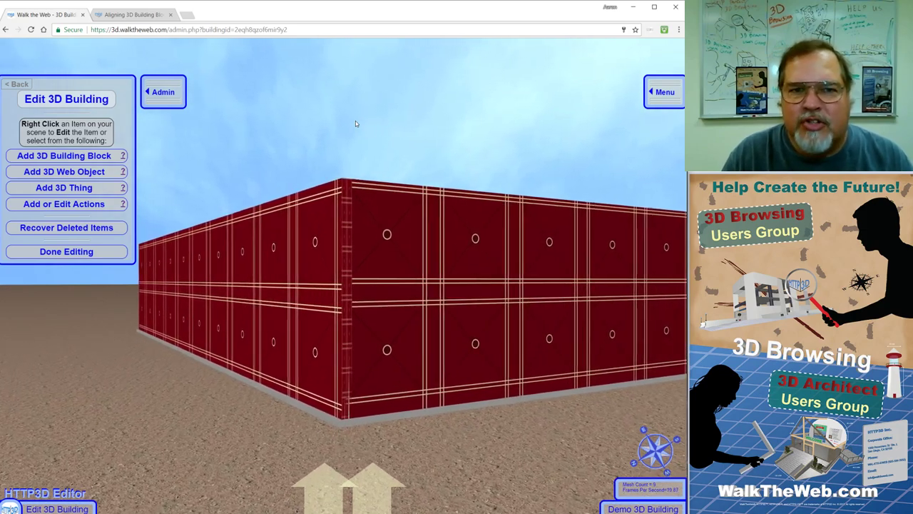
key("Up")
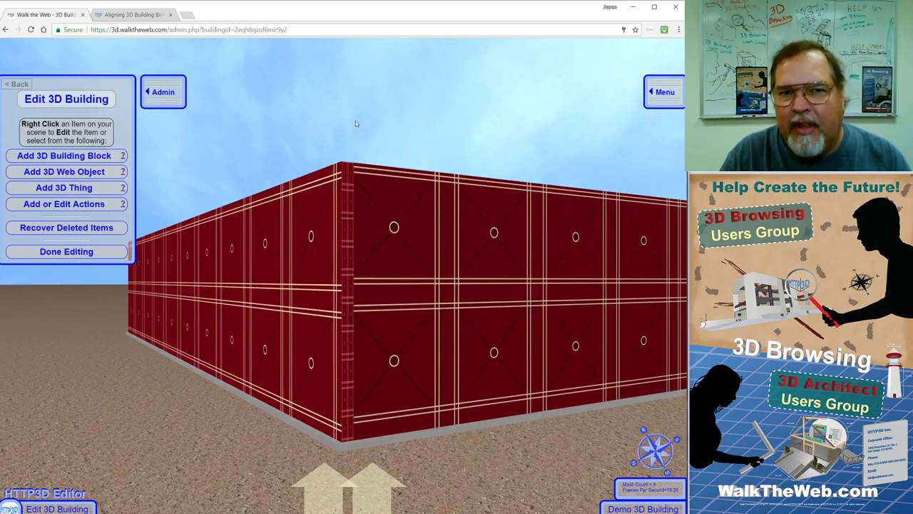
key("Up")
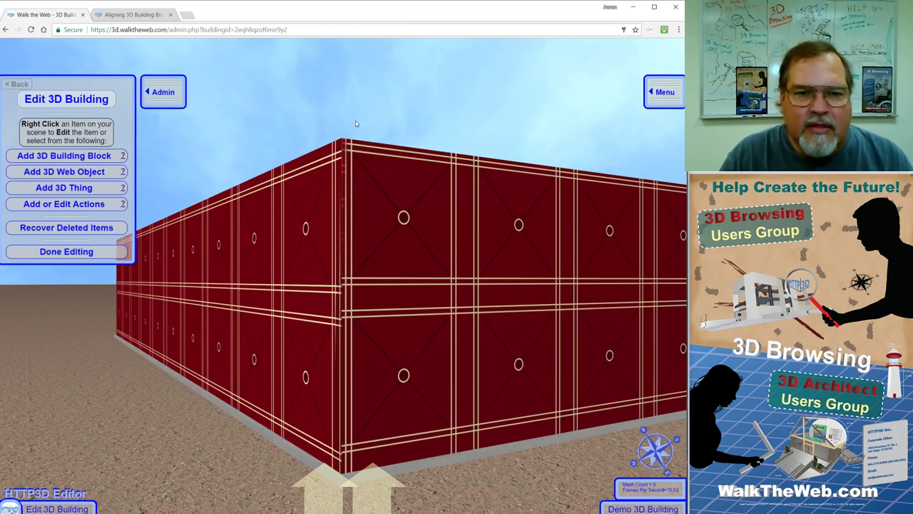
key("Down")
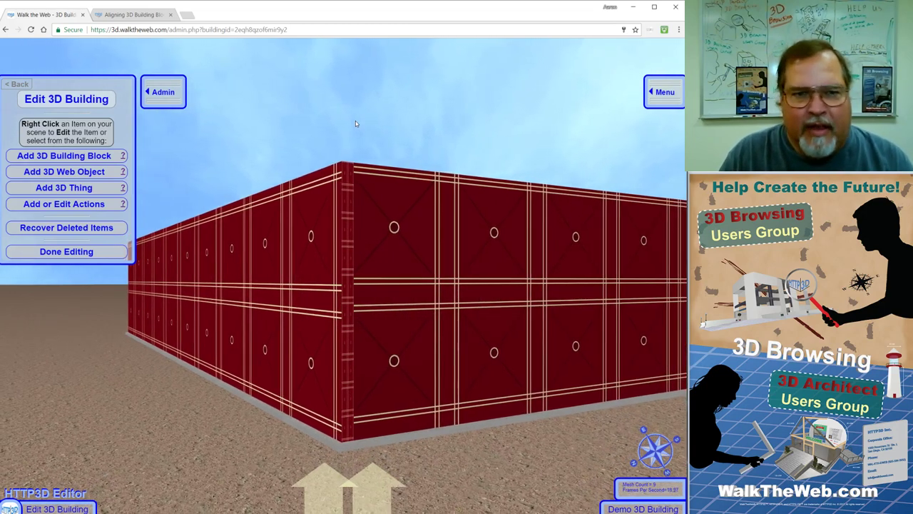
key("Down")
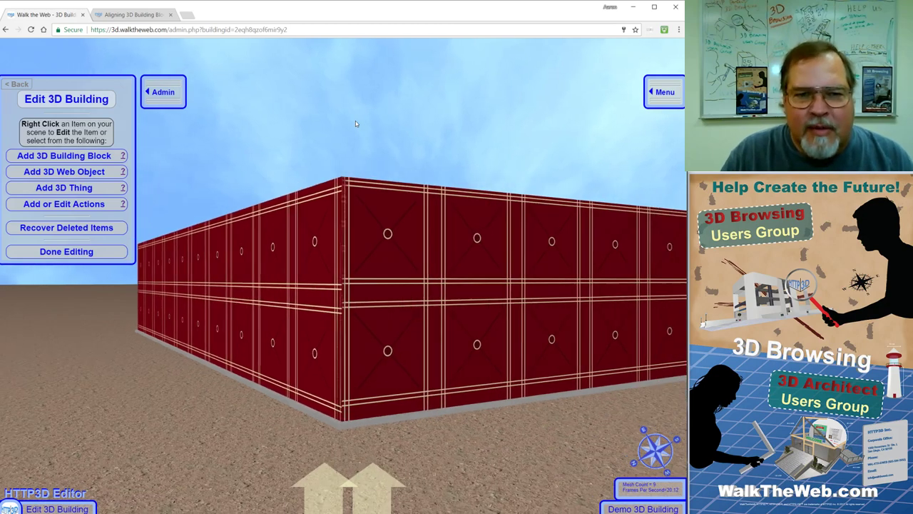
key("Up")
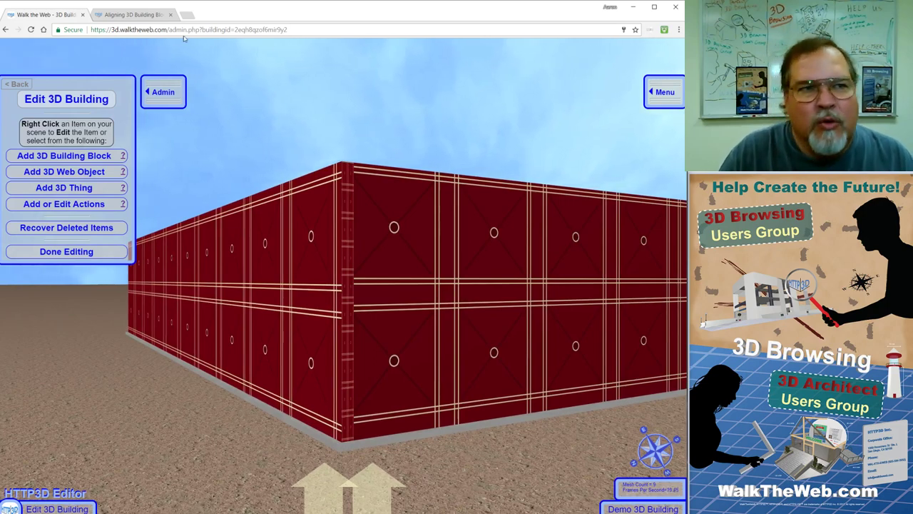
Step: Return to the Aligning 3D Building Blocks article and read the Intersecting Wall Surface Issue illustration
left_click(132, 14)
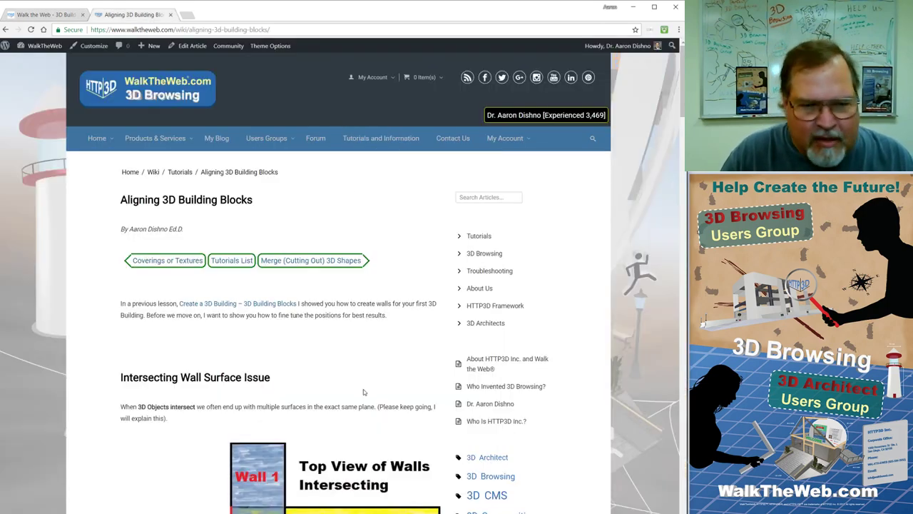
scroll(363, 388, "down", 3)
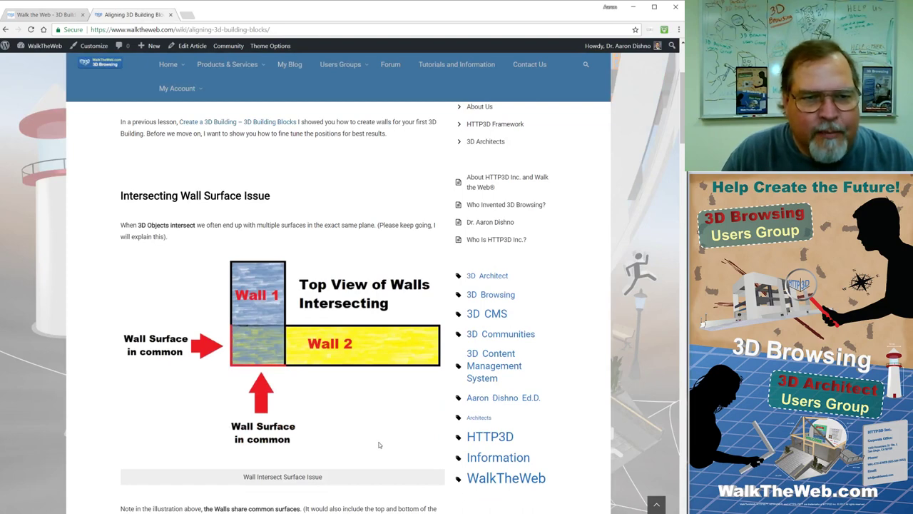
scroll(380, 445, "down", 1)
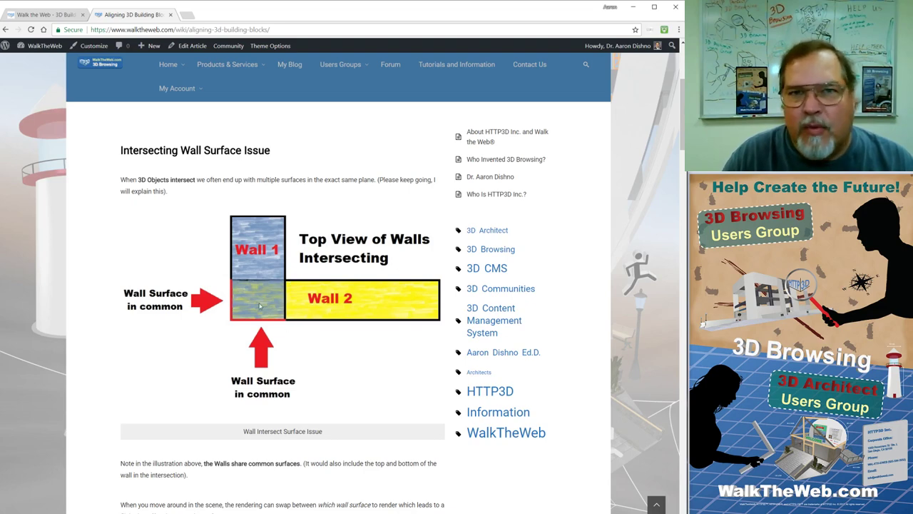
Step: Back in the 3D building editor, finish editing the building and make sure gravity is turned off in the editor settings
left_click(41, 14)
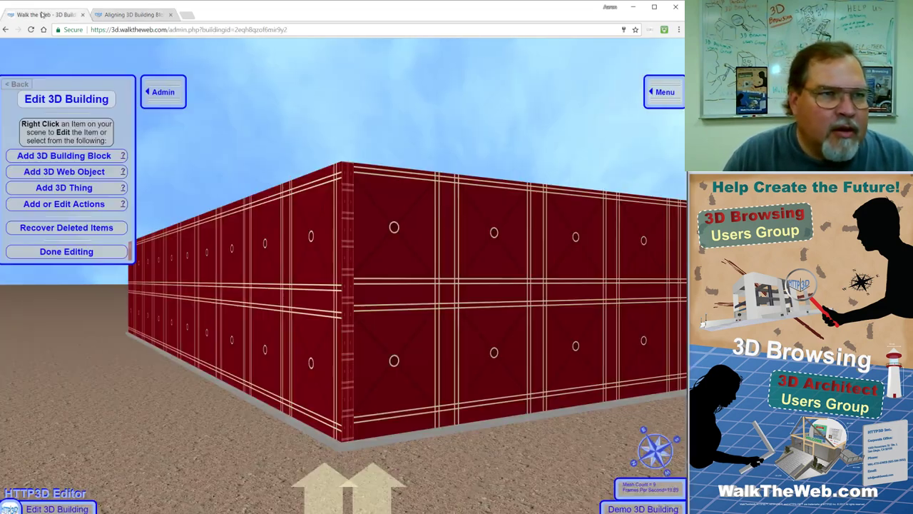
left_click(70, 250)
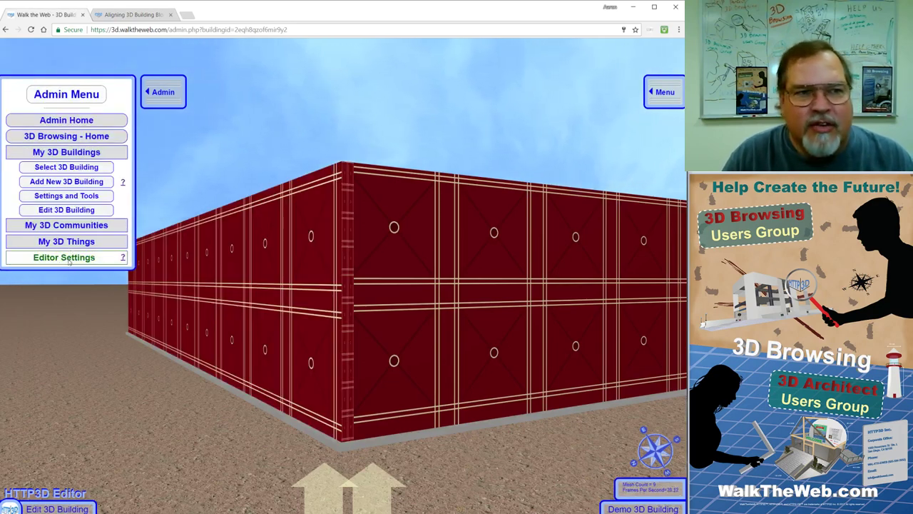
left_click(69, 261)
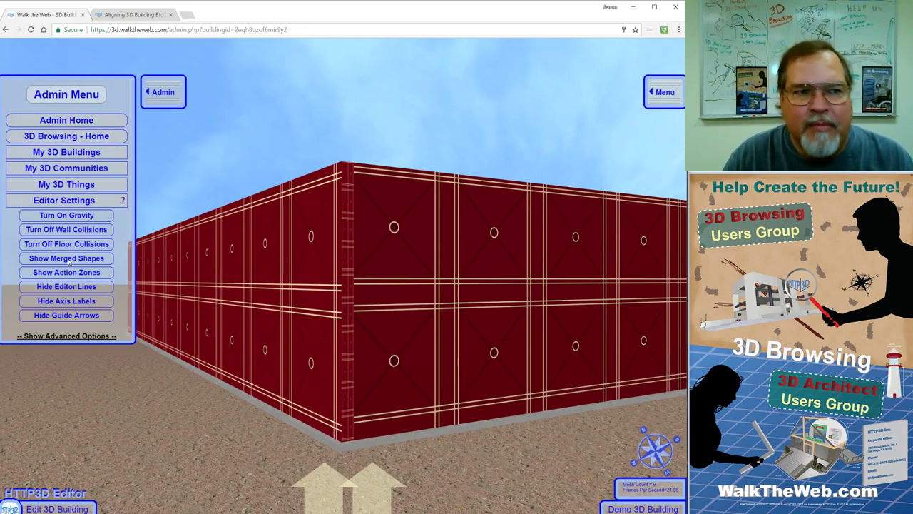
left_click(74, 221)
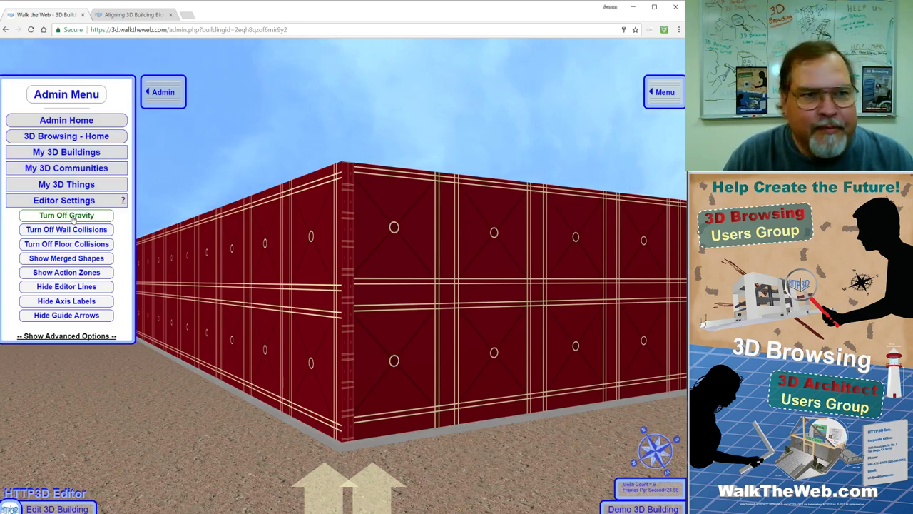
left_click(74, 217)
left_click(82, 200)
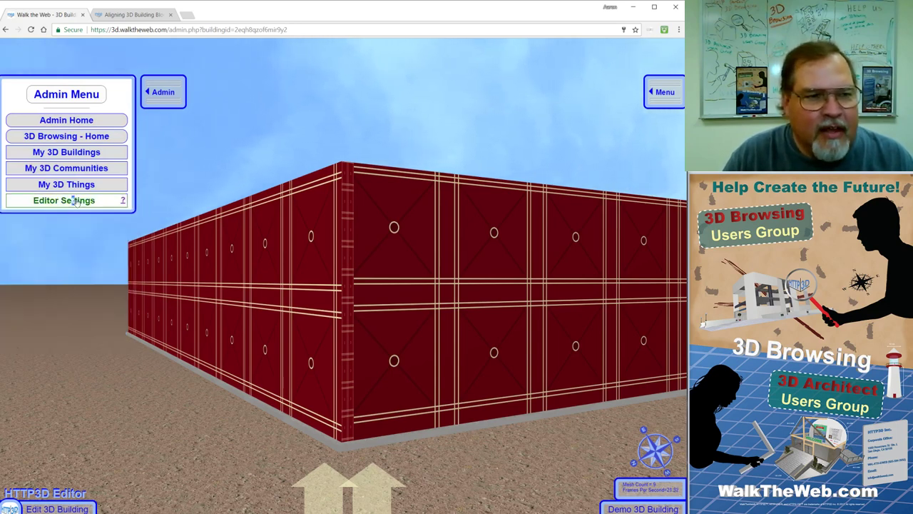
Step: Open the wall left of the building's corner for editing and shift its Position X (front-back) to 0.03 in 0.01 increments
left_click_drag(258, 303, 286, 493)
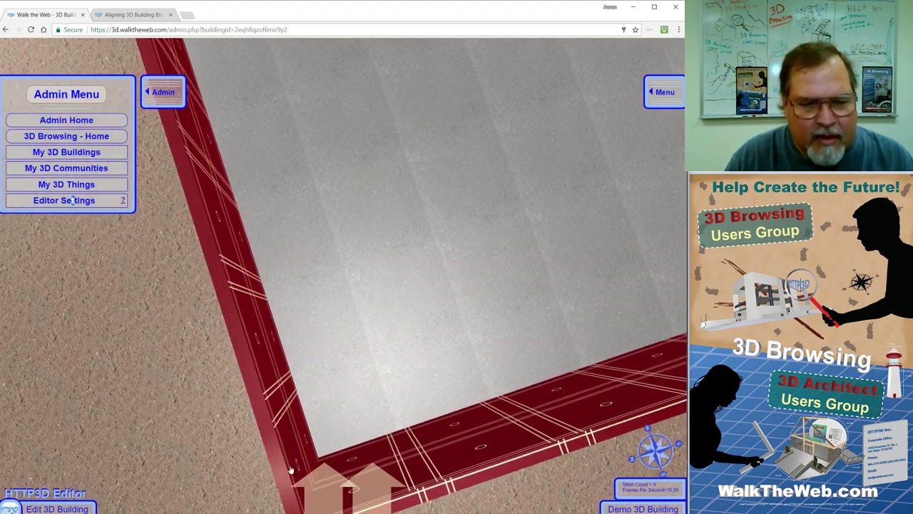
left_click_drag(308, 352, 388, 366)
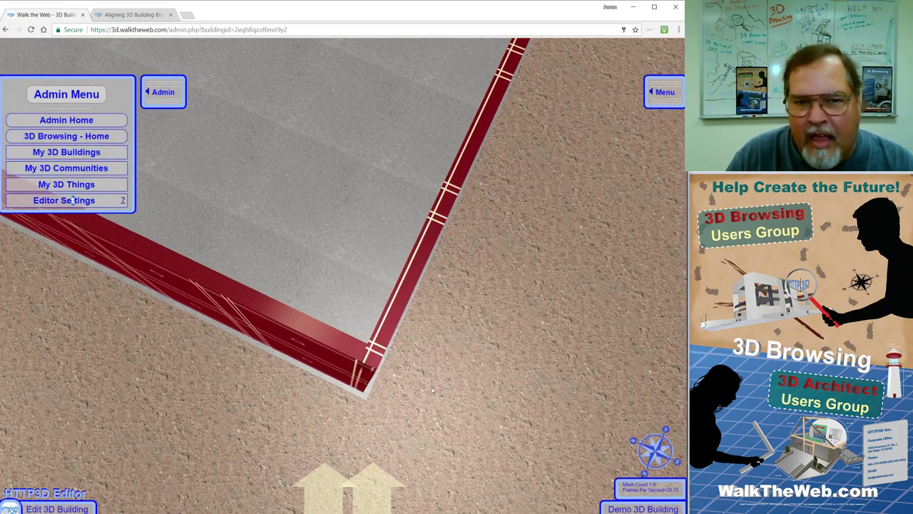
key("Up")
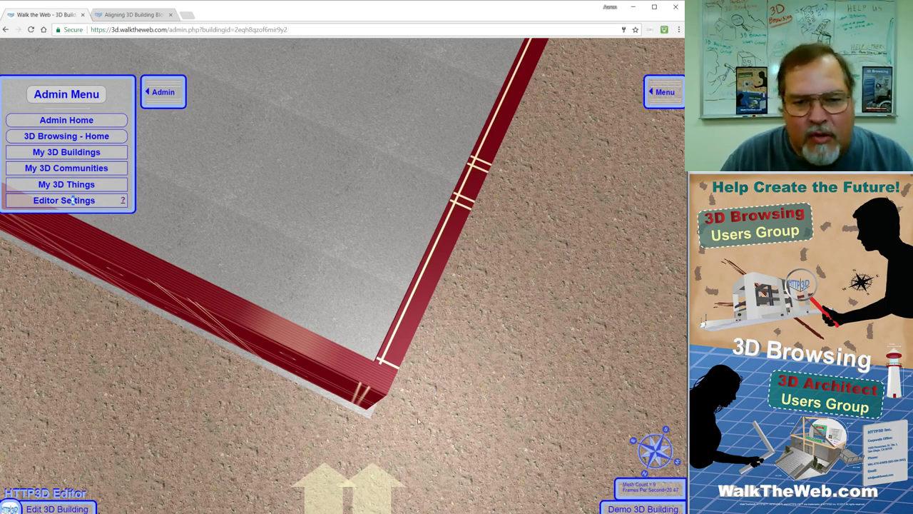
left_click_drag(431, 390, 436, 276)
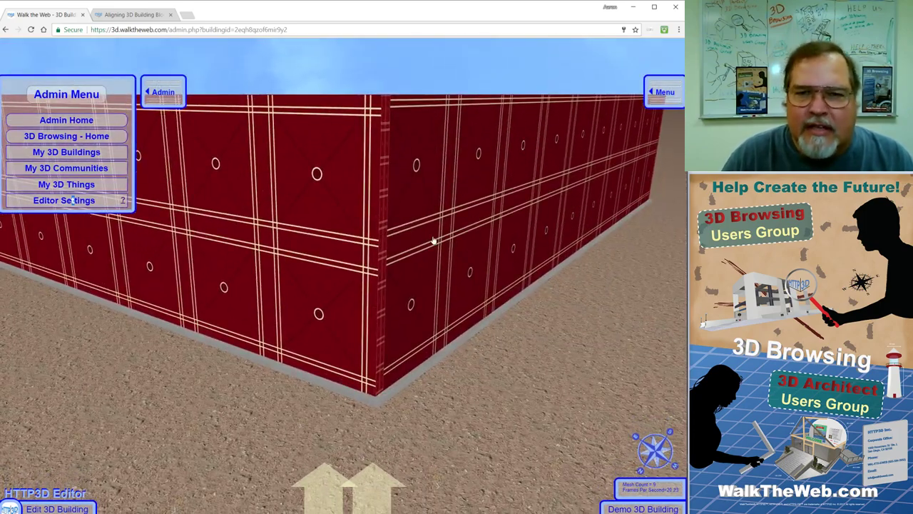
left_click(251, 234)
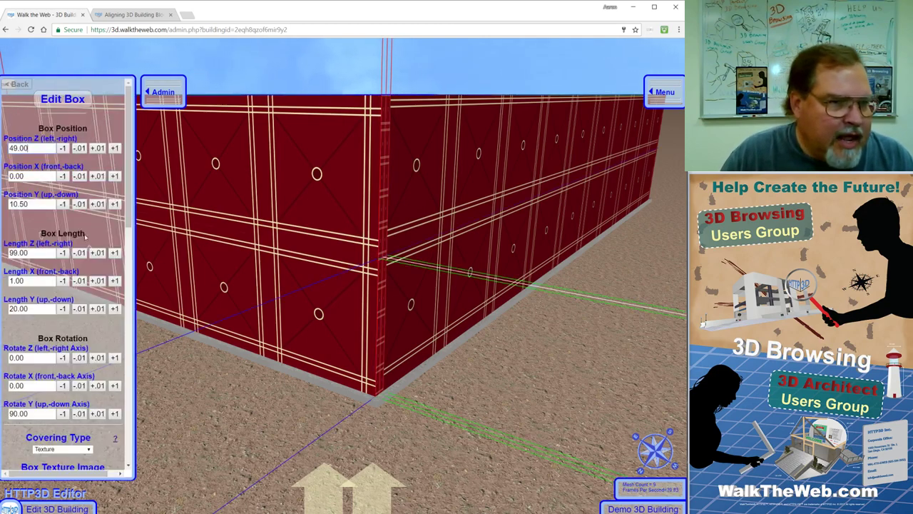
left_click(79, 177)
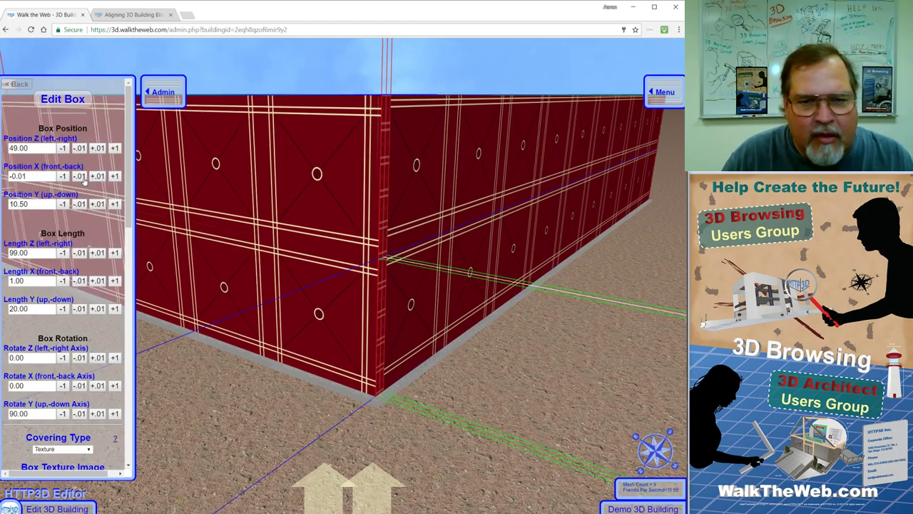
left_click(79, 176)
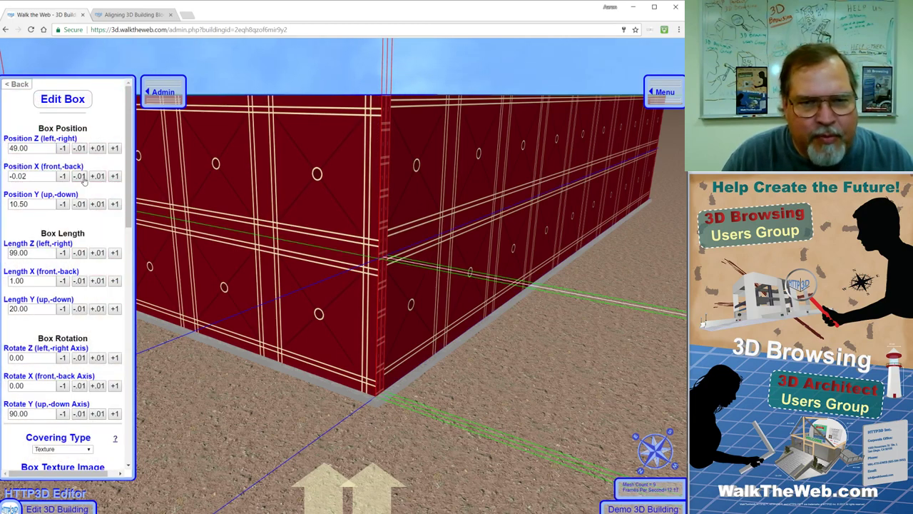
left_click(83, 178)
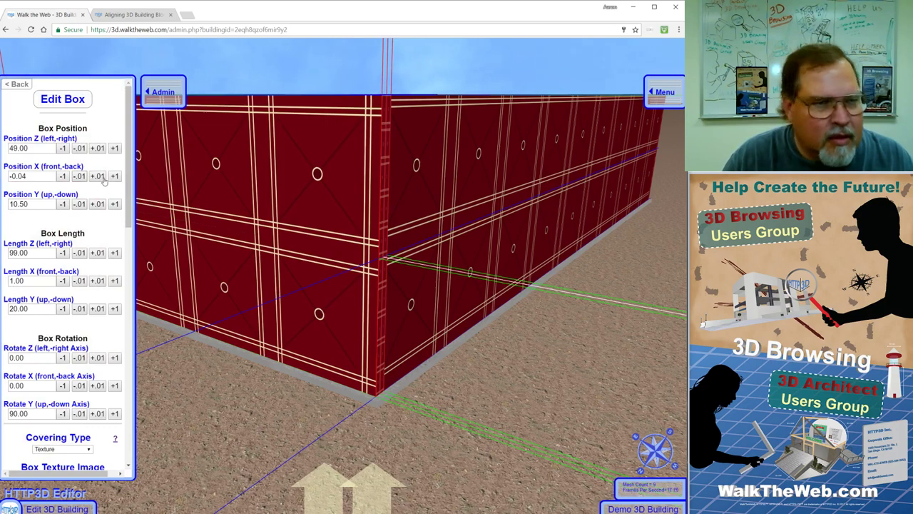
left_click(104, 178)
left_click(104, 179)
left_click(104, 178)
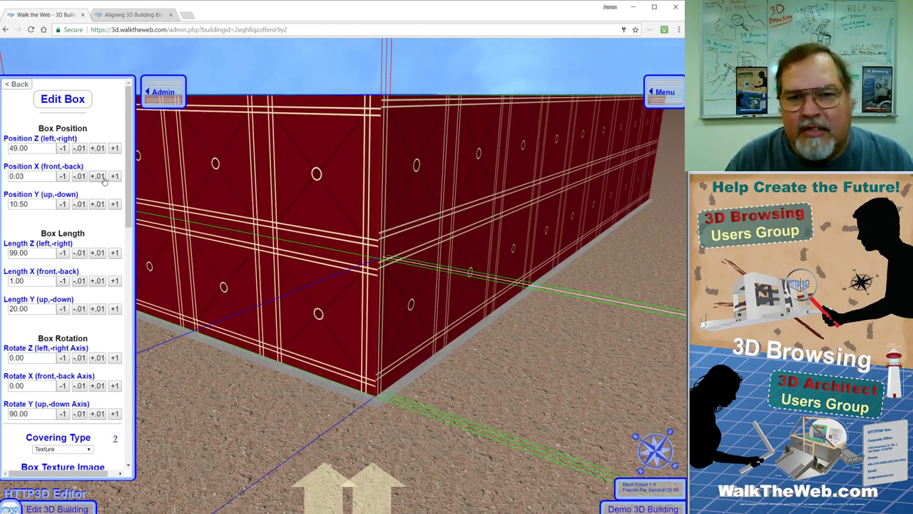
Step: Check the corner from near and far, set the same wall's Position X to 0.05 and save the box
scroll(282, 257, "down", 5)
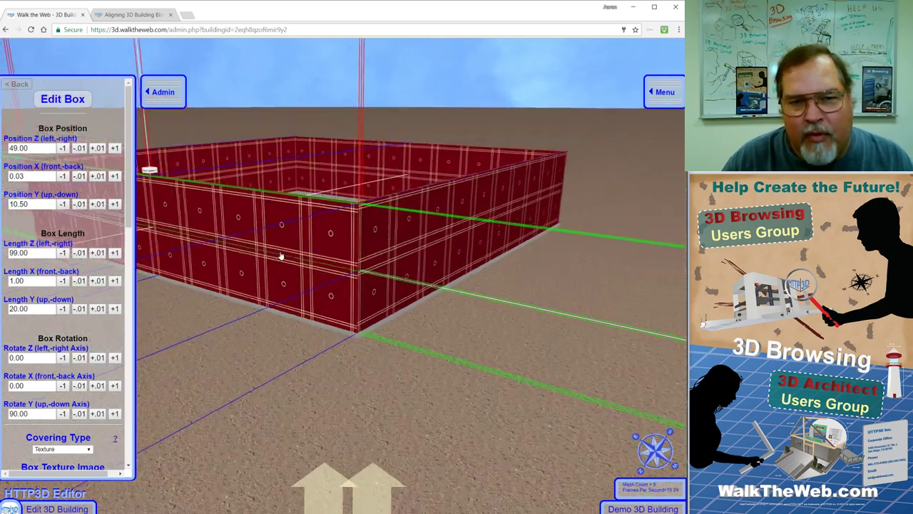
scroll(281, 257, "up", 5)
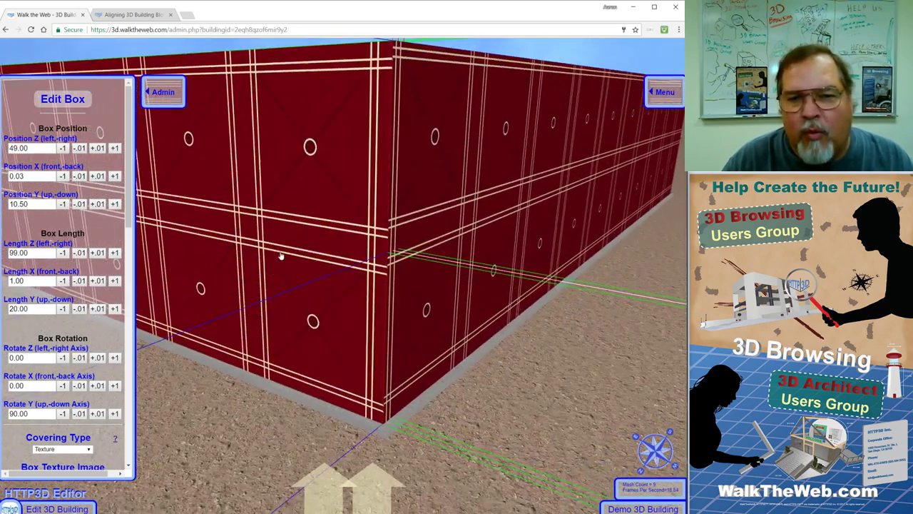
scroll(281, 257, "down", 5)
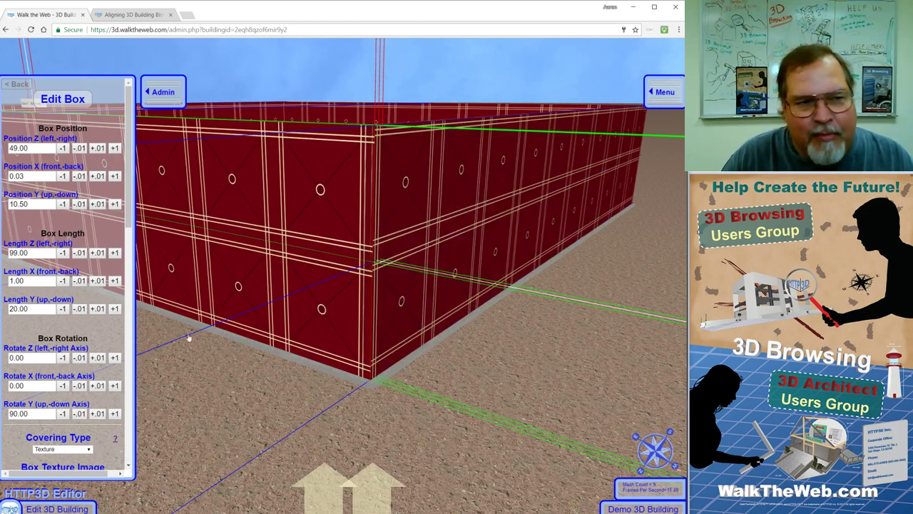
scroll(530, 362, "down", 10)
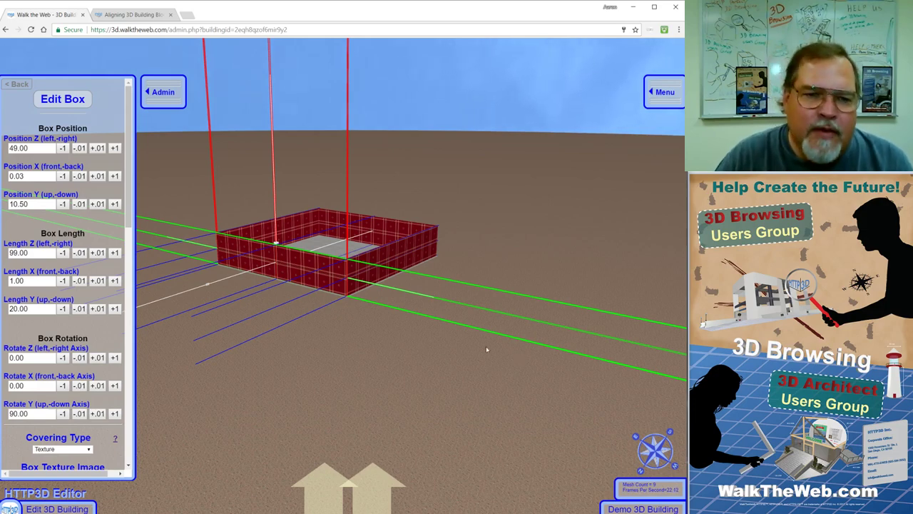
key("Up")
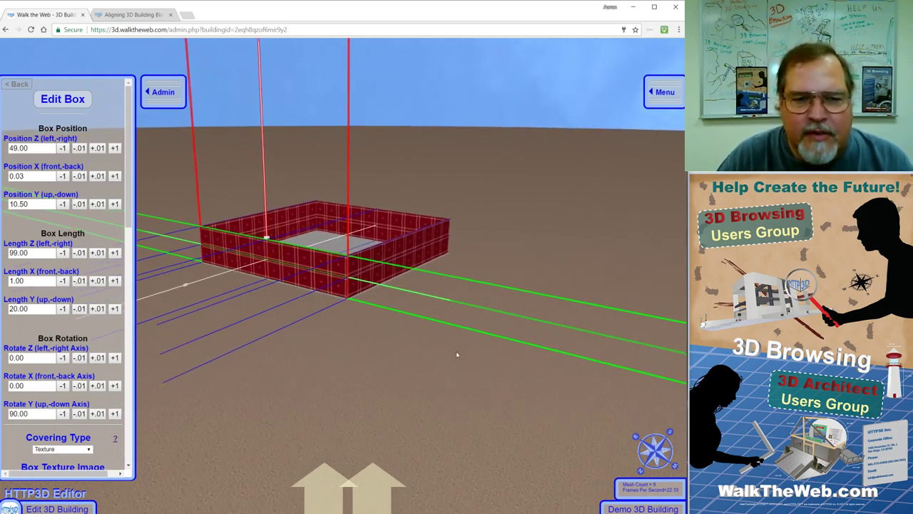
key("Up")
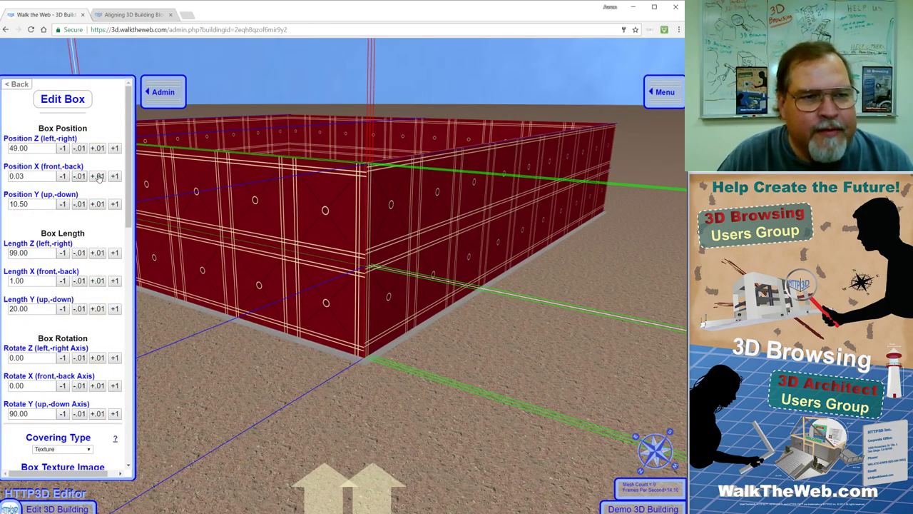
left_click(99, 176)
left_click(98, 176)
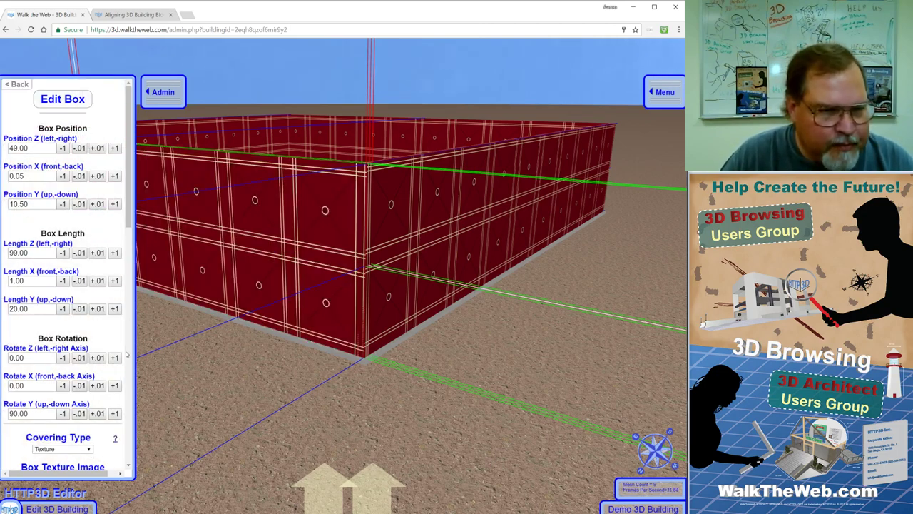
scroll(127, 353, "down", 10)
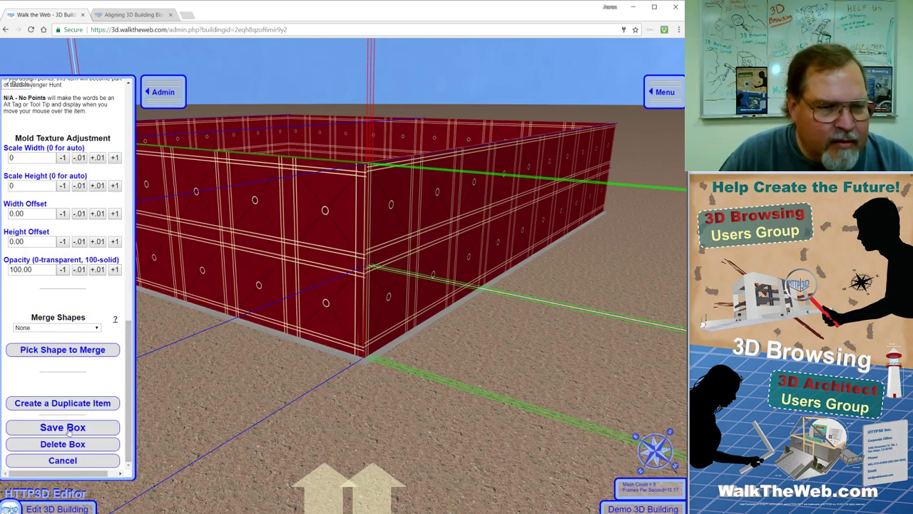
left_click(77, 428)
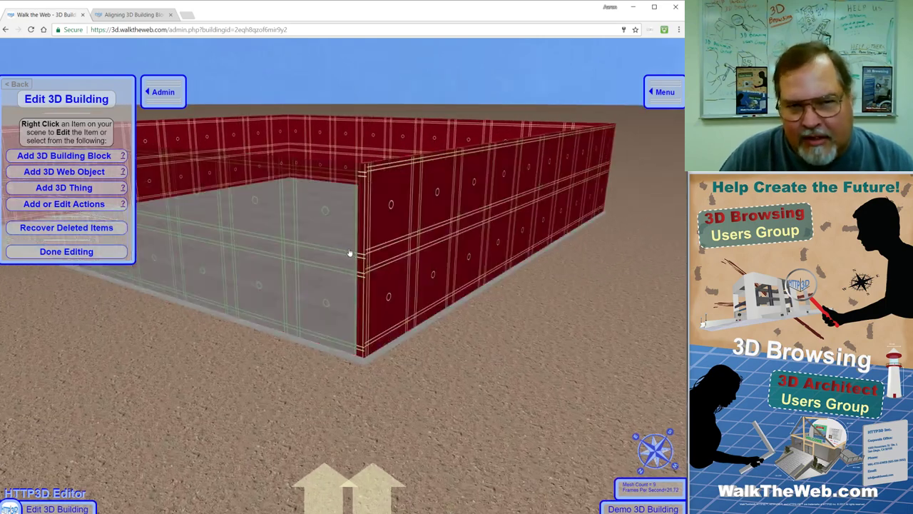
Step: Open the wall left of the building's corner, set its Position Z (left-right) to 0.05 and save the box
right_click(352, 295)
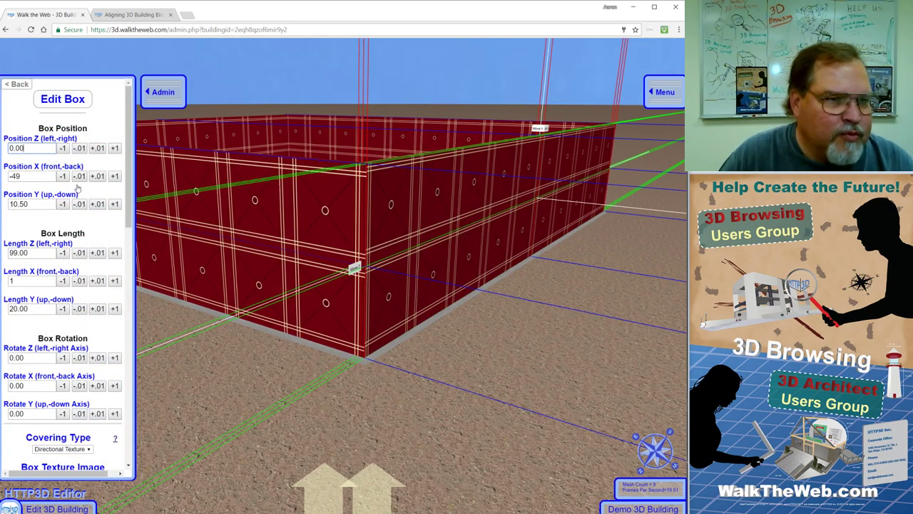
left_click(97, 148)
left_click(97, 149)
left_click(97, 149)
left_click(97, 148)
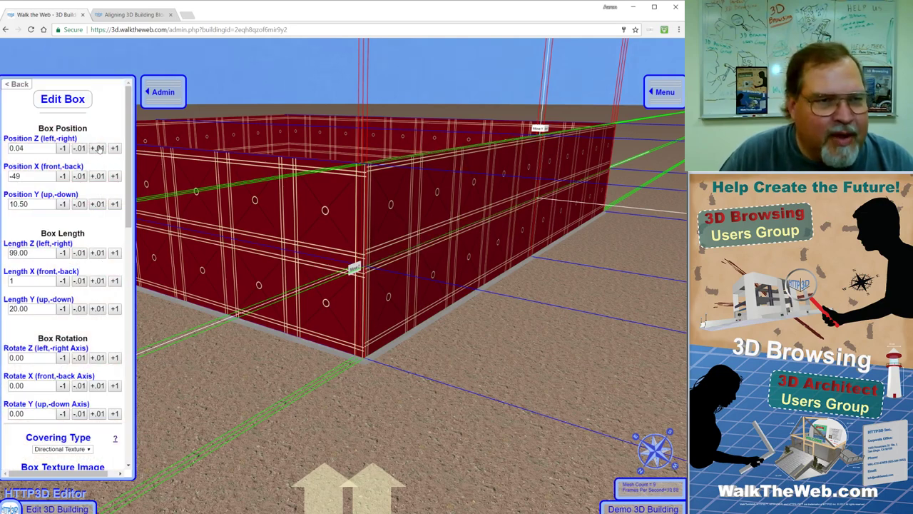
left_click(98, 148)
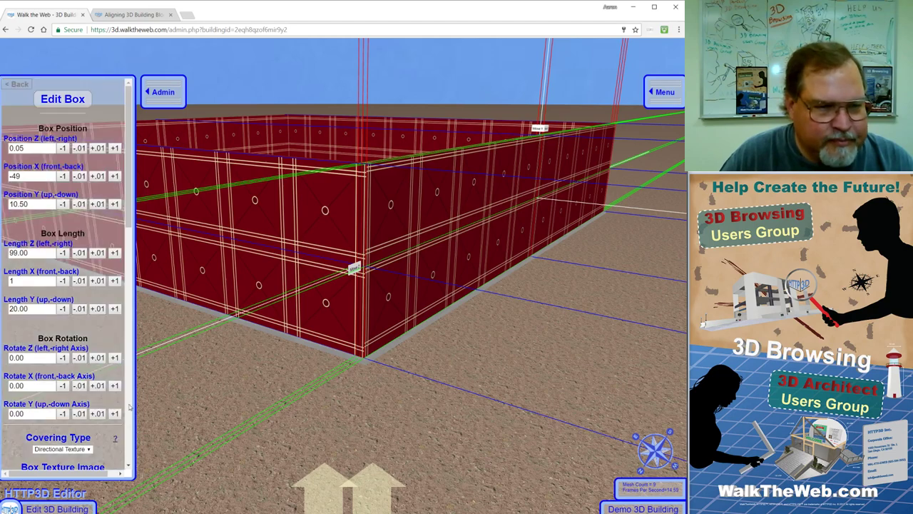
scroll(124, 407, "down", 10)
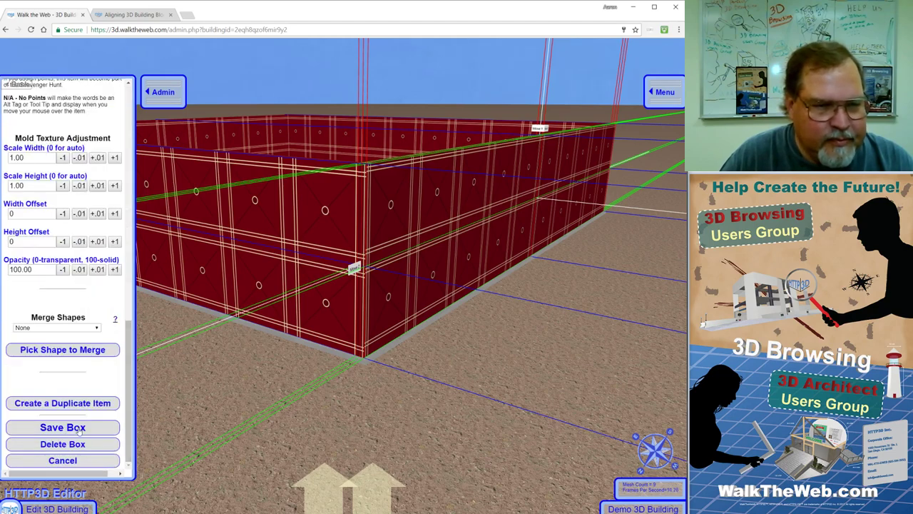
left_click(81, 427)
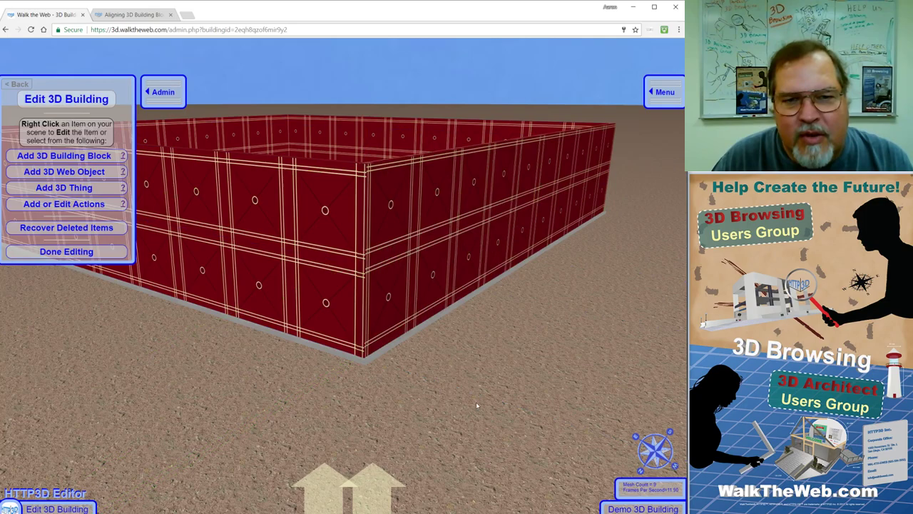
Step: Move around the building and examine the corners where the walls meet from several angles and distances
key("Down")
key("Up")
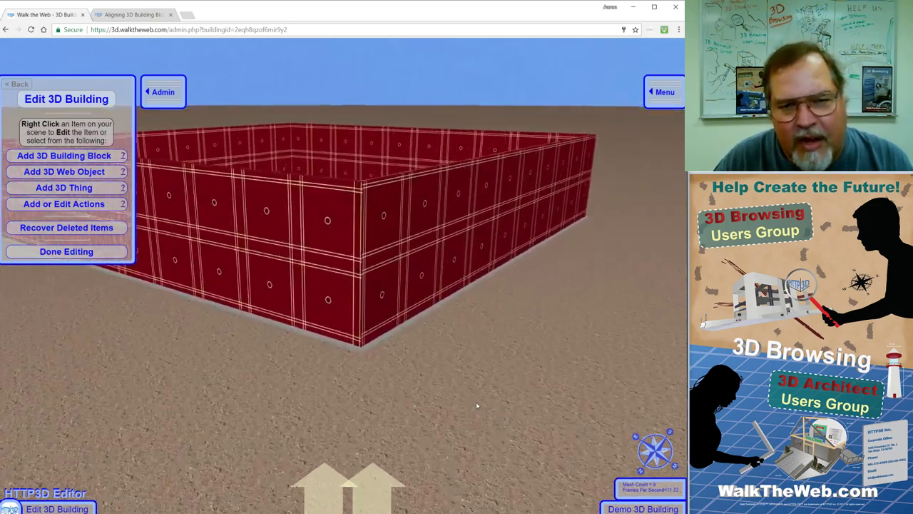
left_click_drag(484, 398, 537, 382)
key("Right")
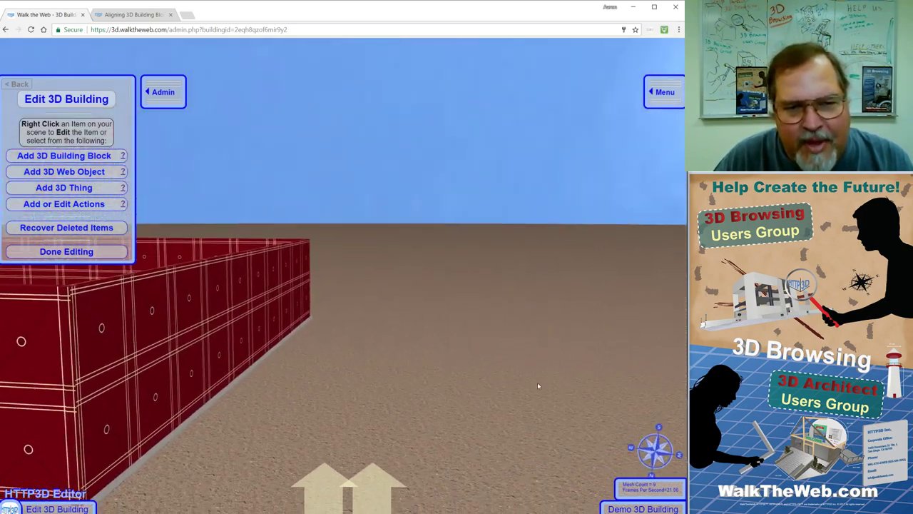
left_click_drag(383, 361, 170, 399)
key("Down")
key("Up")
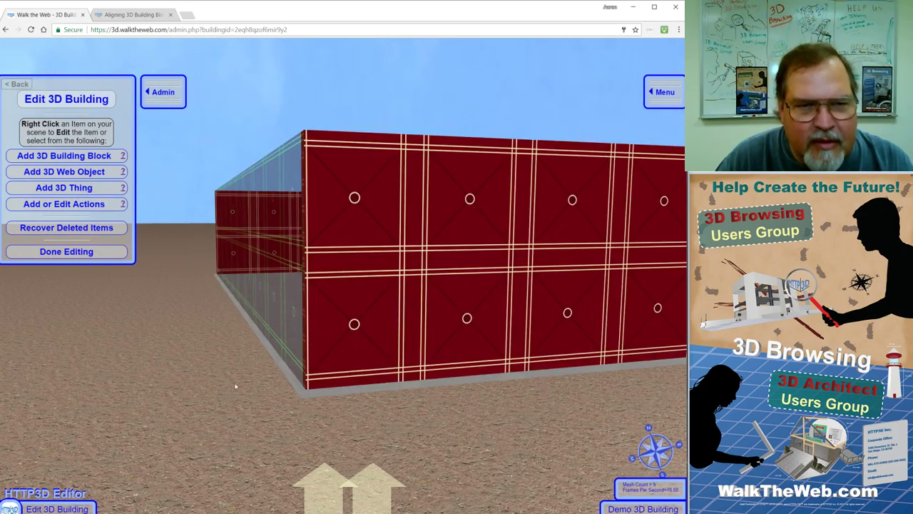
key("Left")
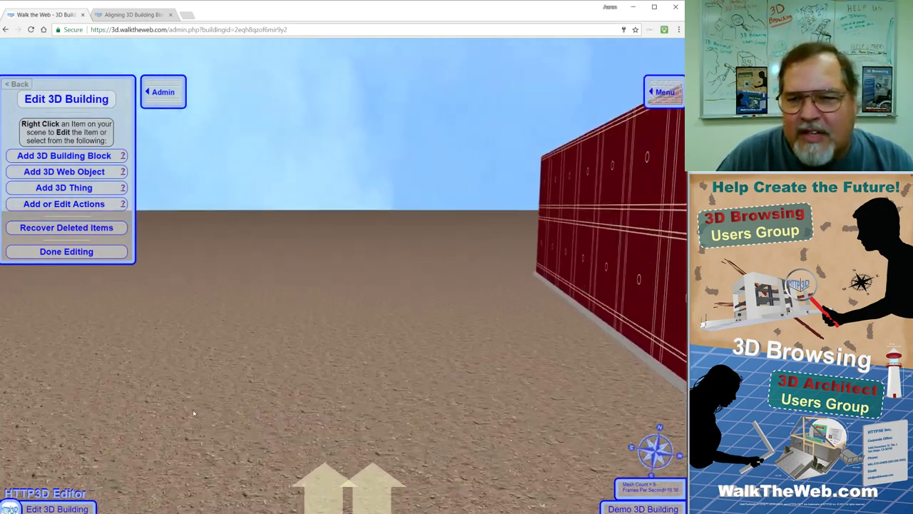
key("Right")
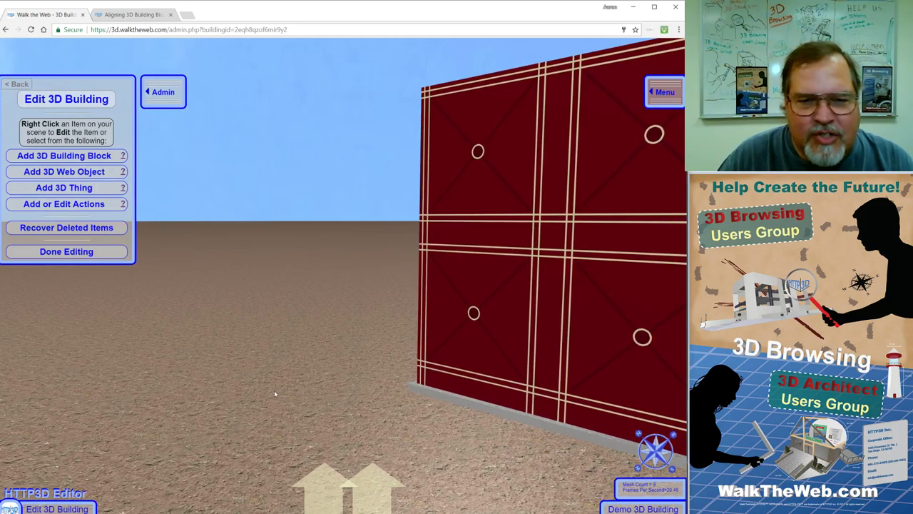
key("Left")
key("Right")
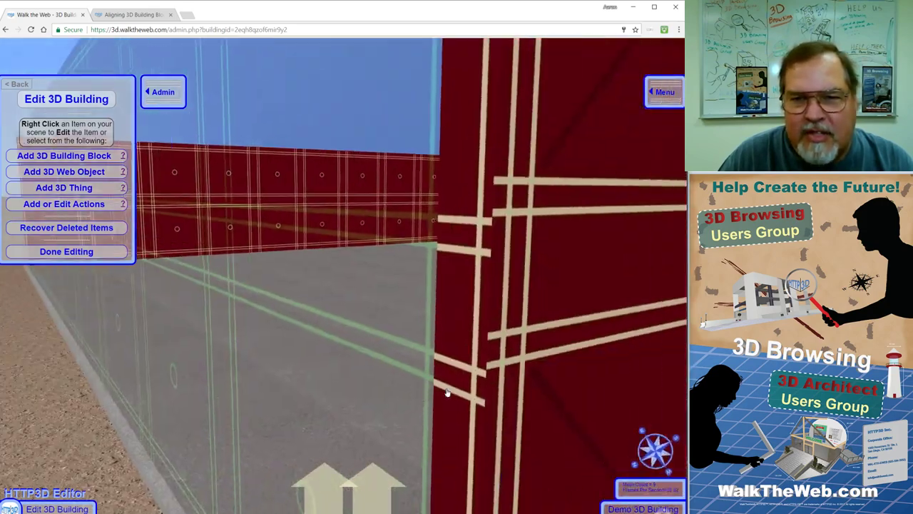
key("Down")
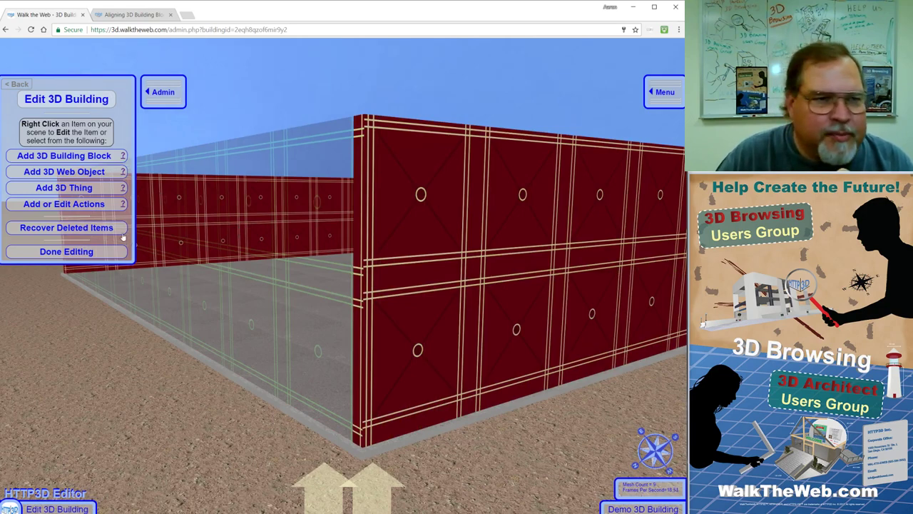
Step: Open the wall left of the corner now in view and set its Position X (front-back) back to 0.00
right_click(266, 251)
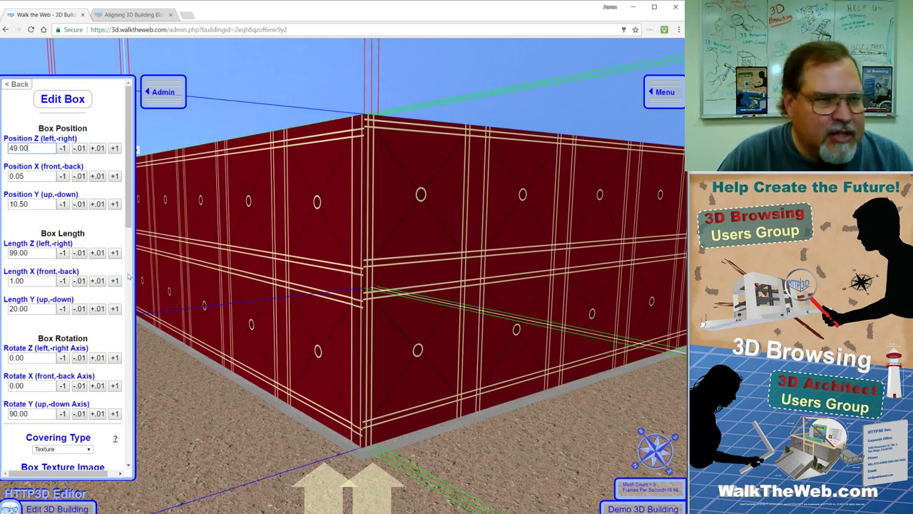
left_click(80, 176)
left_click(79, 176)
left_click(80, 177)
left_click(80, 177)
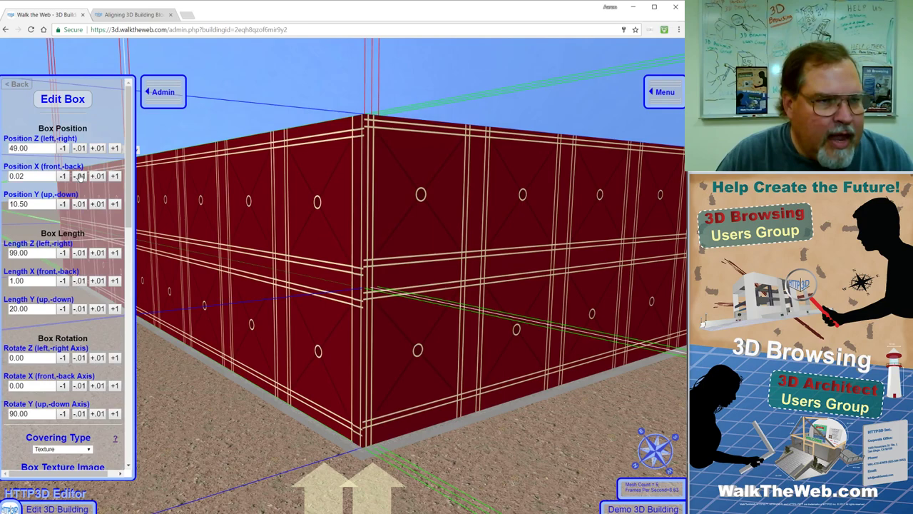
left_click(80, 176)
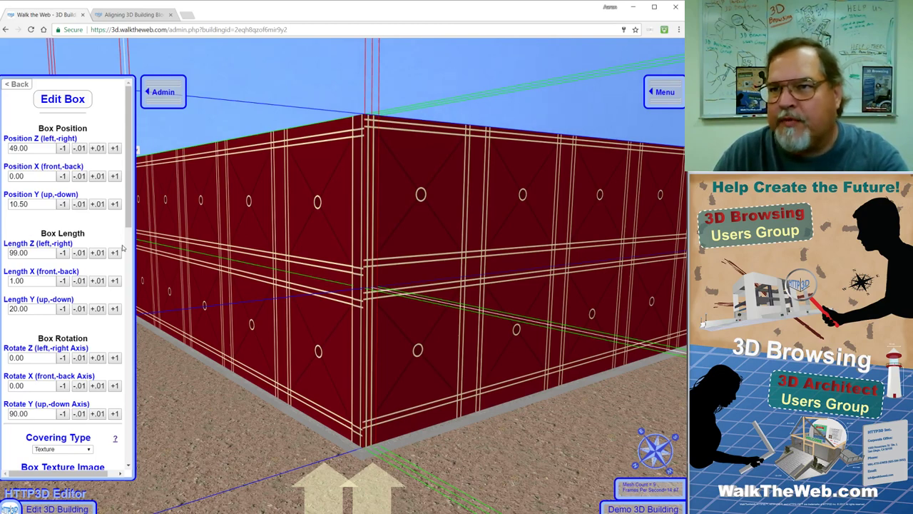
Step: Shorten the same wall's Length Z (left-right) to 98.90 and save the box
left_click(79, 253)
left_click(79, 253)
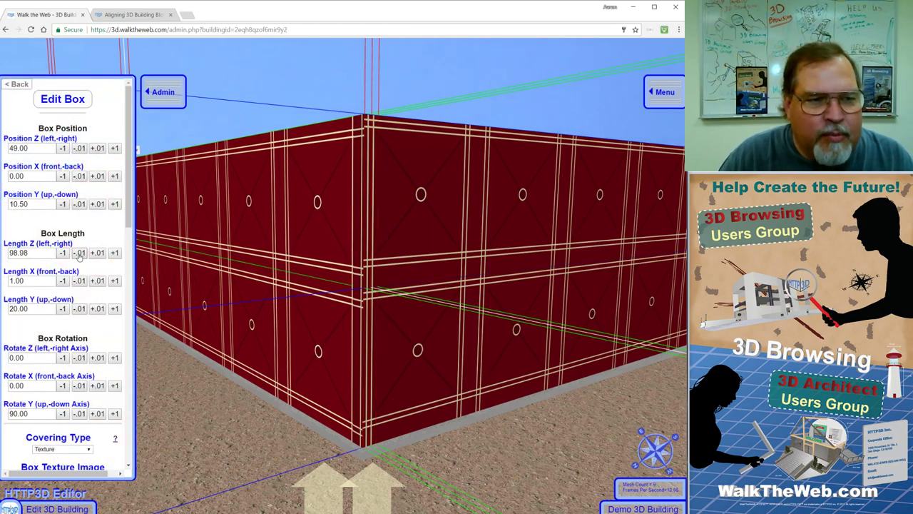
left_click(80, 253)
left_click(80, 253)
left_click(79, 253)
left_click(79, 253)
left_click(79, 253)
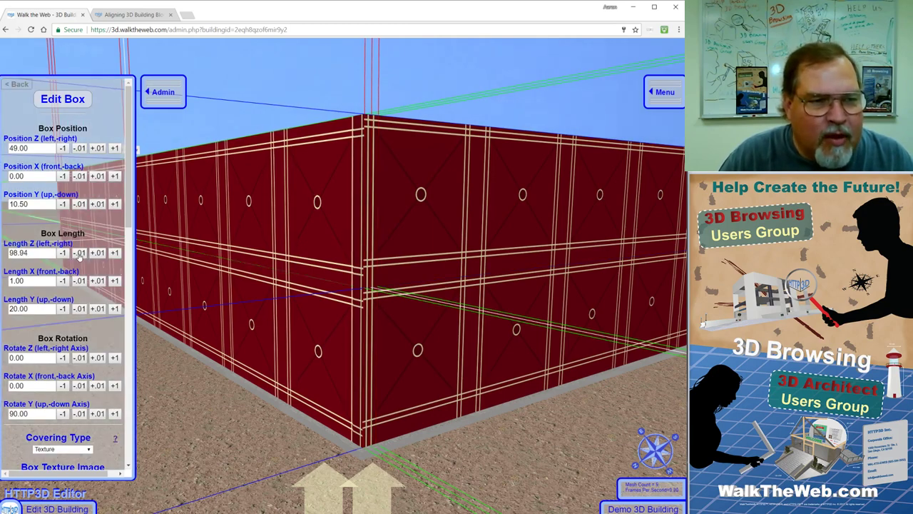
left_click(79, 253)
left_click(79, 253)
left_click(79, 253)
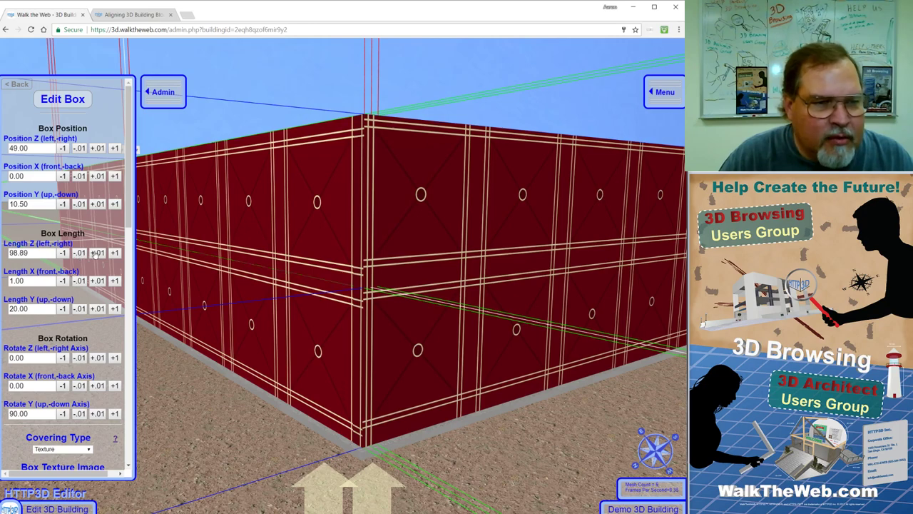
left_click(95, 253)
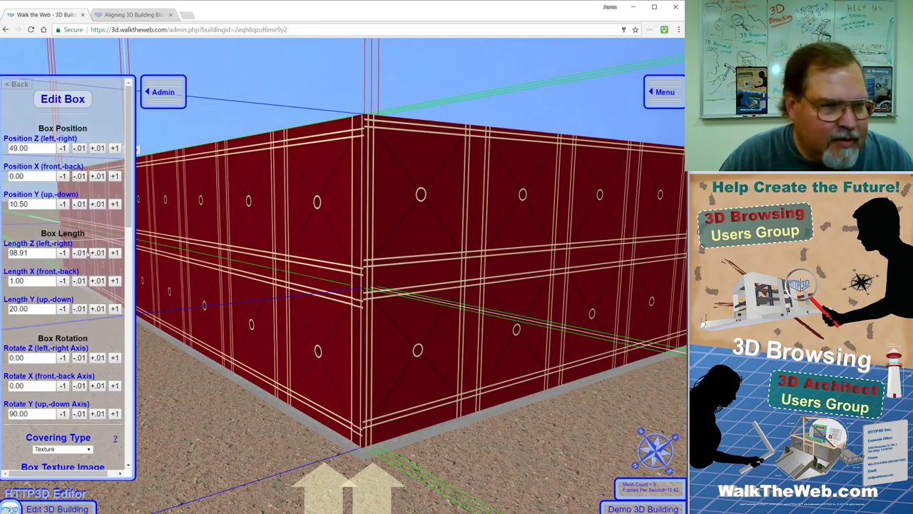
left_click(84, 254)
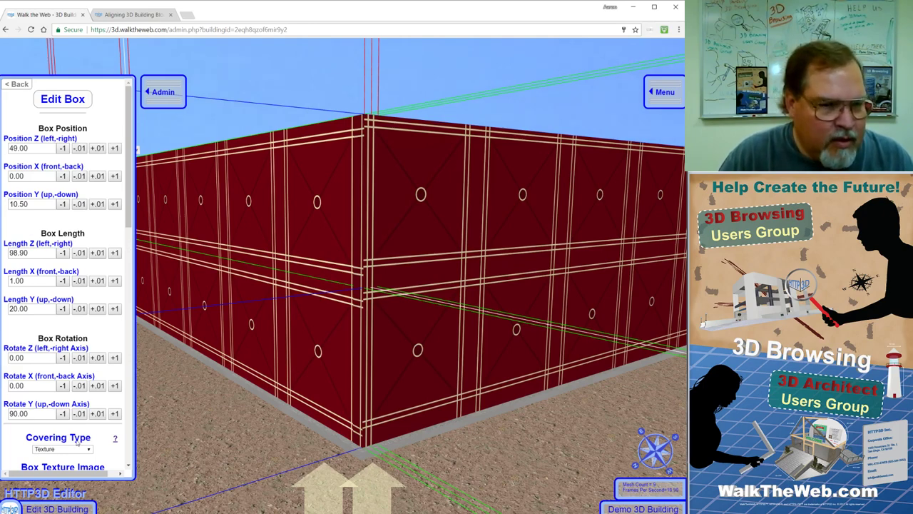
left_click(127, 453)
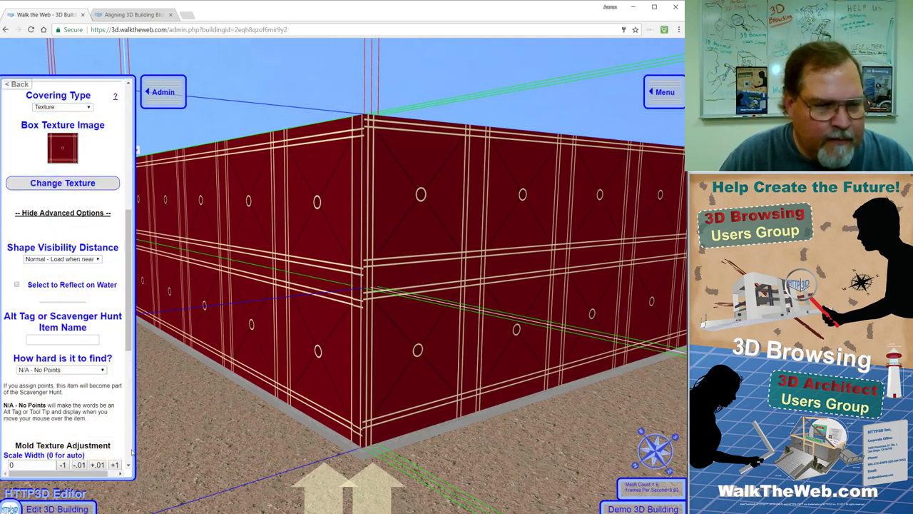
left_click(129, 451)
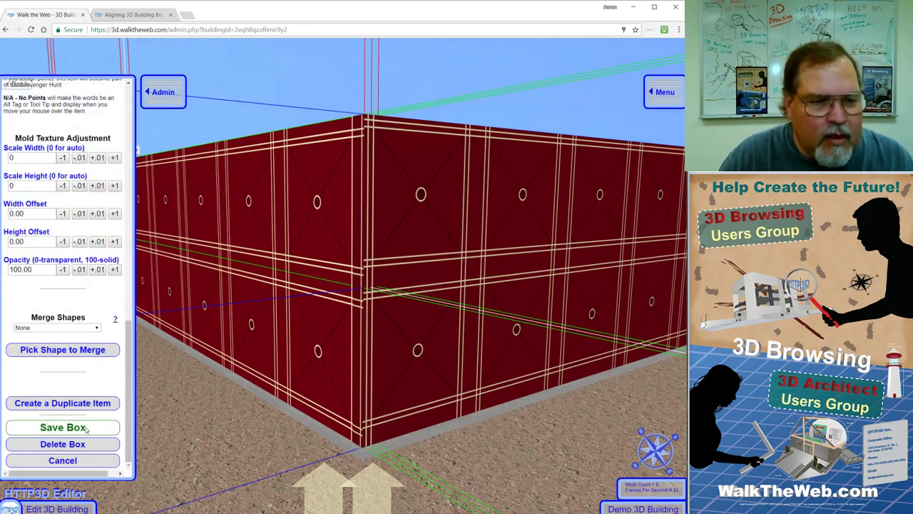
left_click(86, 427)
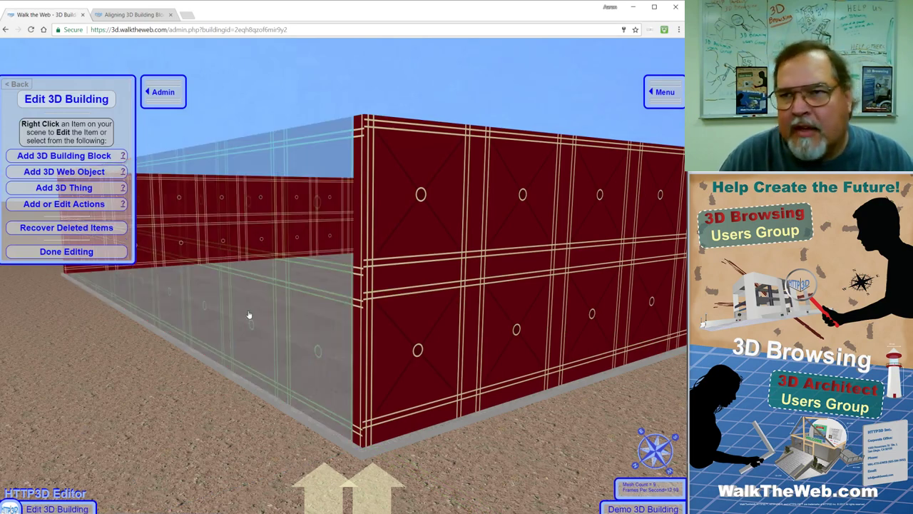
Step: Open the wall right of the corner for editing and set its Position Z (left-right) back to 0.00
right_click(534, 288)
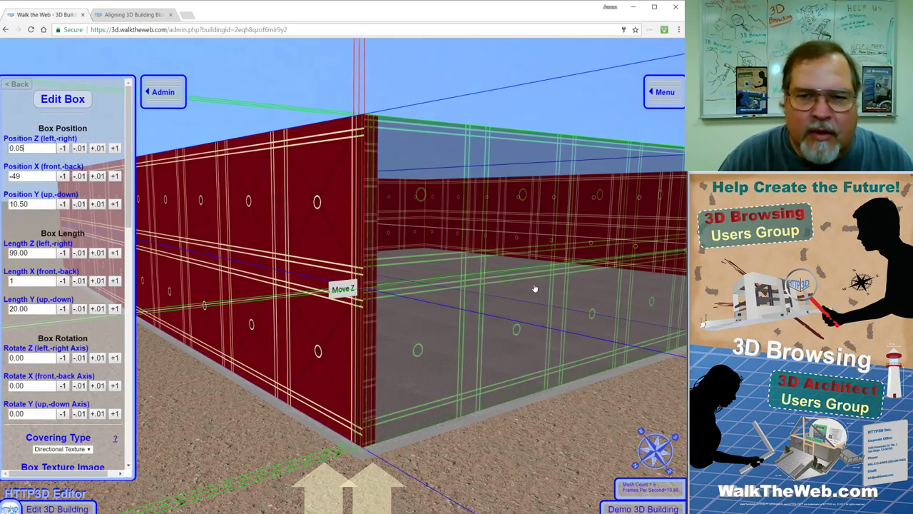
left_click(32, 148)
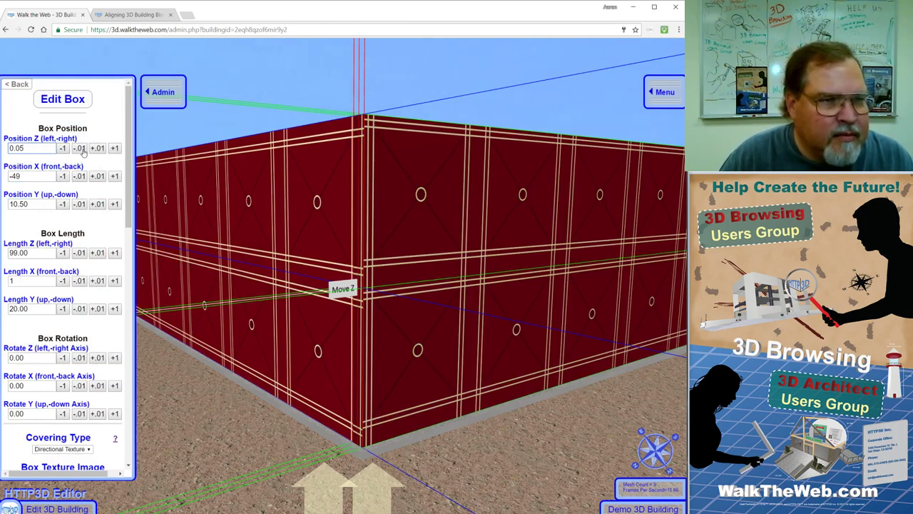
left_click(78, 149)
left_click(77, 149)
left_click(77, 149)
left_click(78, 149)
left_click(77, 149)
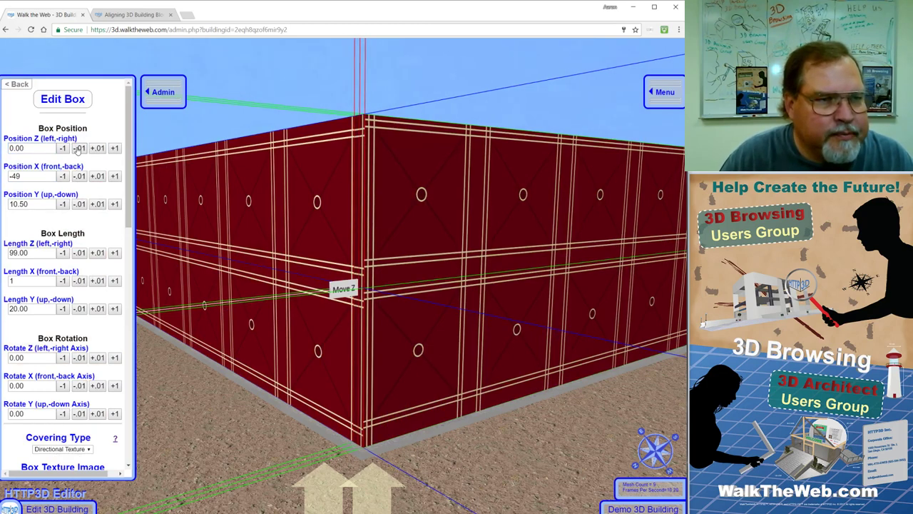
Step: Shorten the right-hand wall's Length Z (left-right) to 98.90
left_click(78, 253)
left_click(78, 253)
left_click(79, 253)
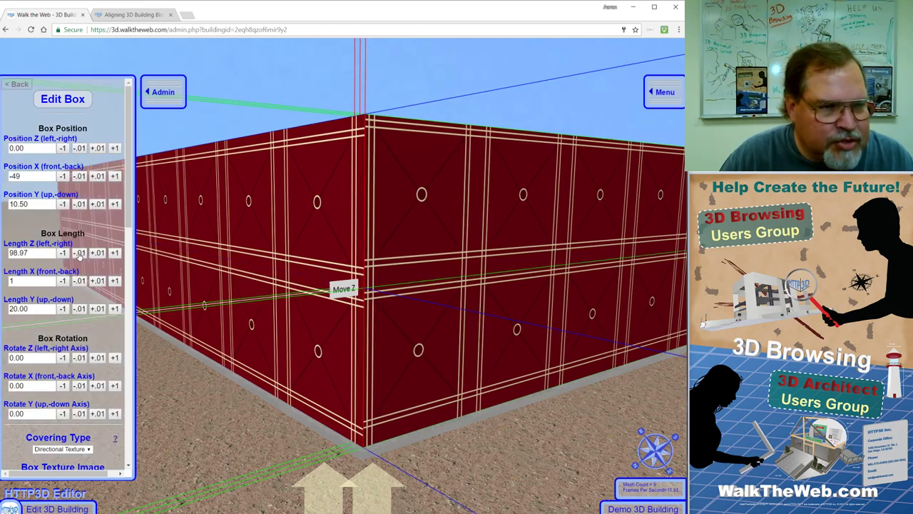
left_click(79, 253)
left_click(78, 253)
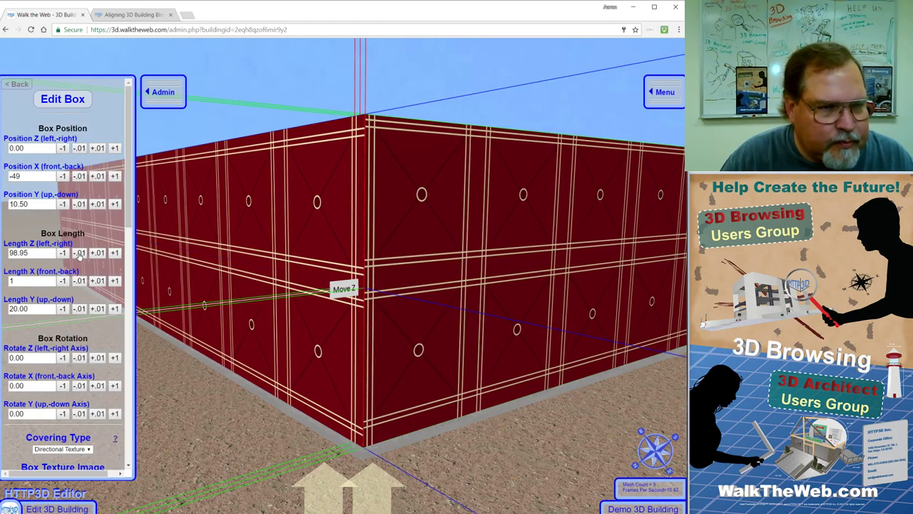
left_click(78, 253)
left_click(78, 253)
left_click(79, 254)
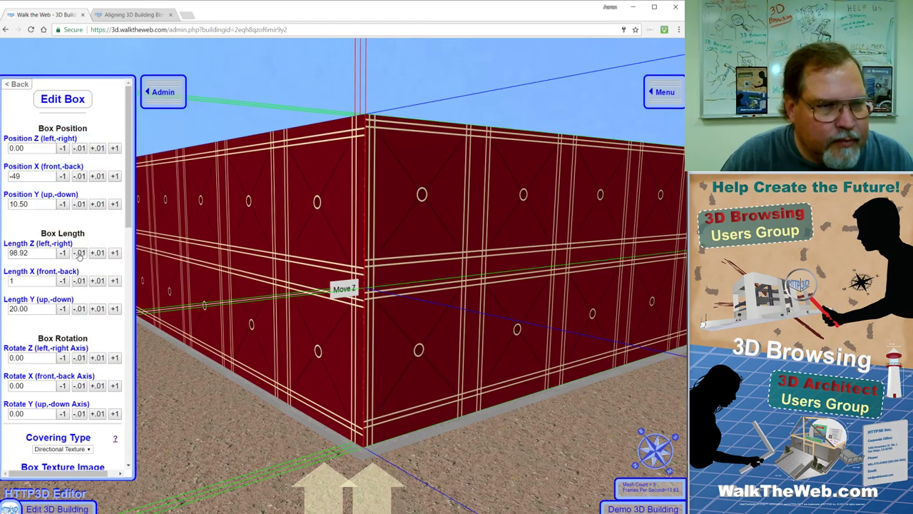
left_click(78, 253)
left_click(79, 253)
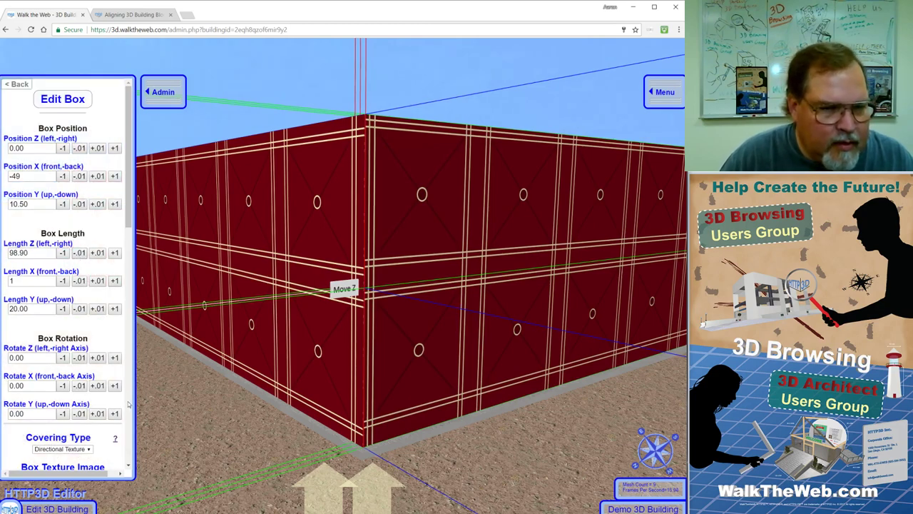
Step: Reduce the right-hand wall's Length Y (up-down) to 19.90 in 0.01 decrements
scroll(126, 406, "down", 10)
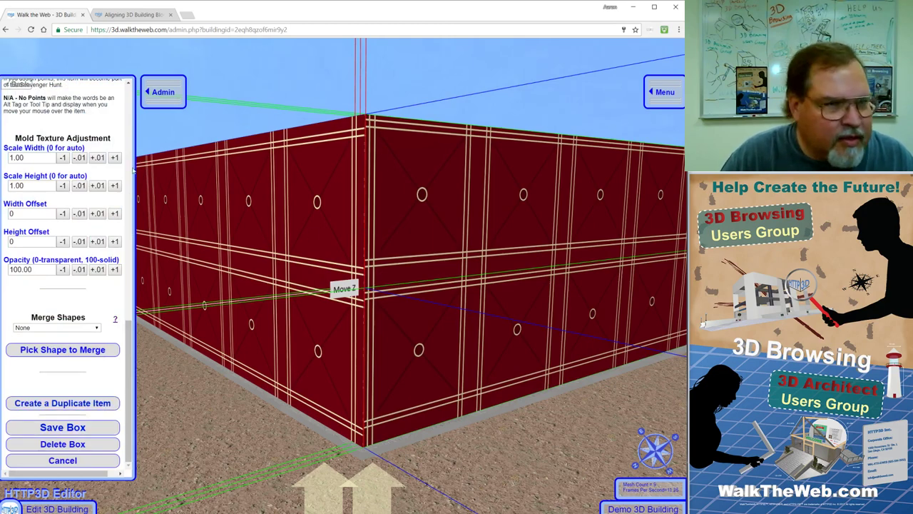
scroll(129, 171, "up", 5)
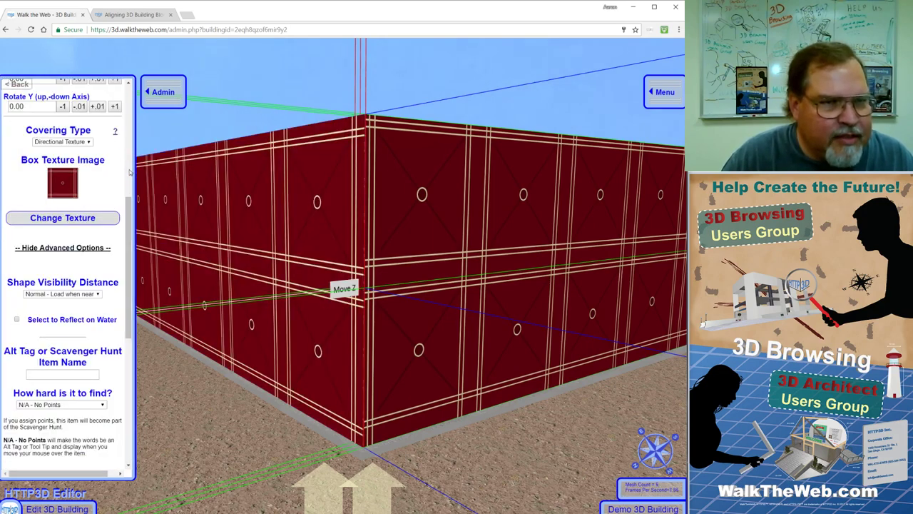
scroll(130, 172, "up", 5)
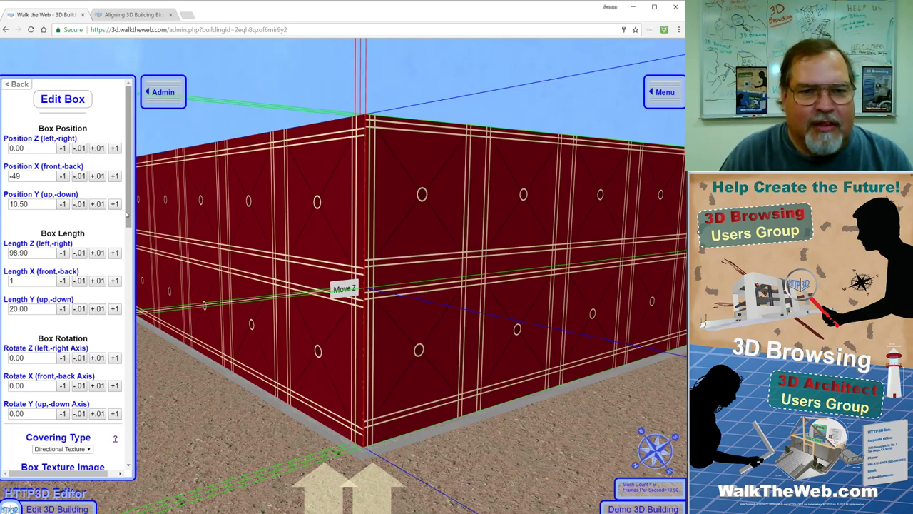
left_click(80, 309)
left_click(79, 309)
left_click(80, 309)
left_click(79, 309)
left_click(79, 309)
left_click(79, 309)
left_click(80, 309)
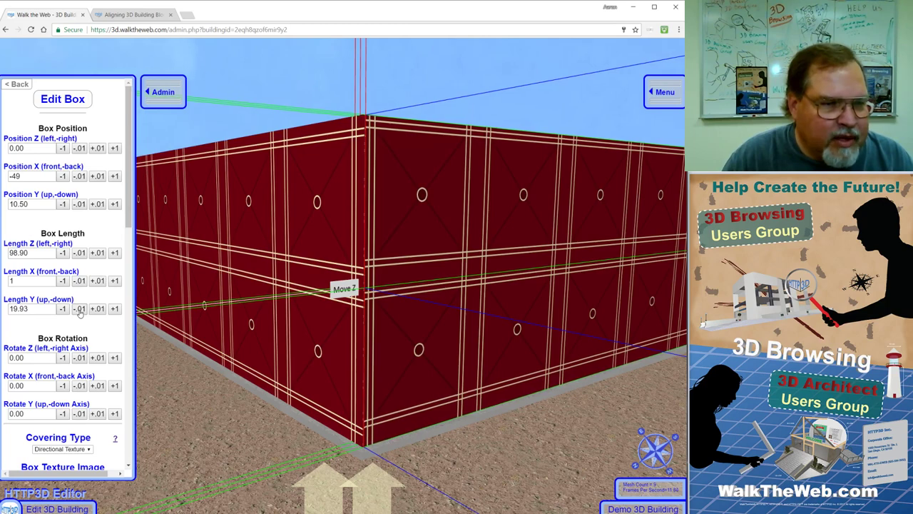
left_click(79, 308)
left_click(79, 309)
left_click(79, 309)
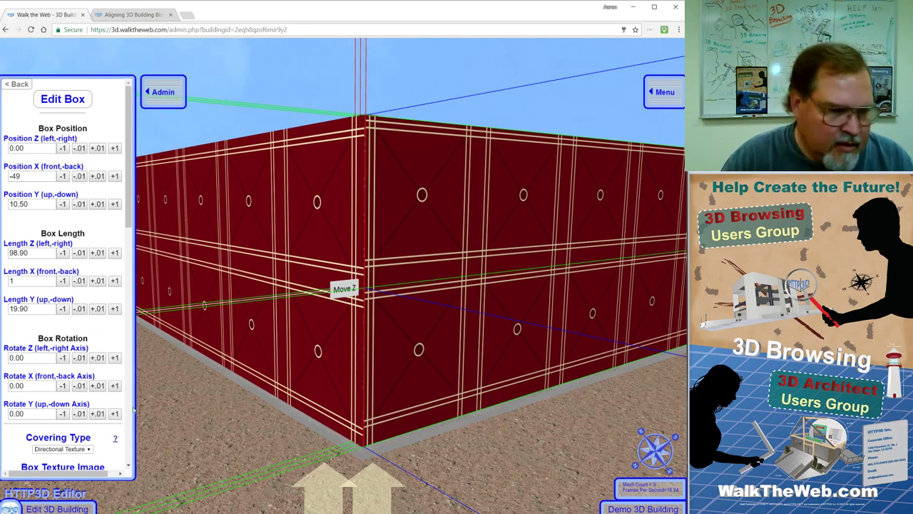
Step: Save the right-hand wall's box changes
scroll(128, 421, "down", 10)
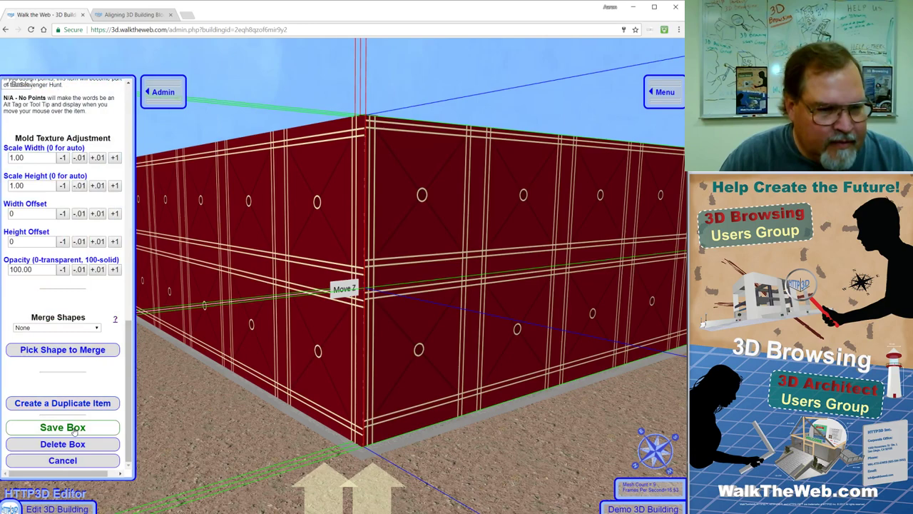
left_click(75, 430)
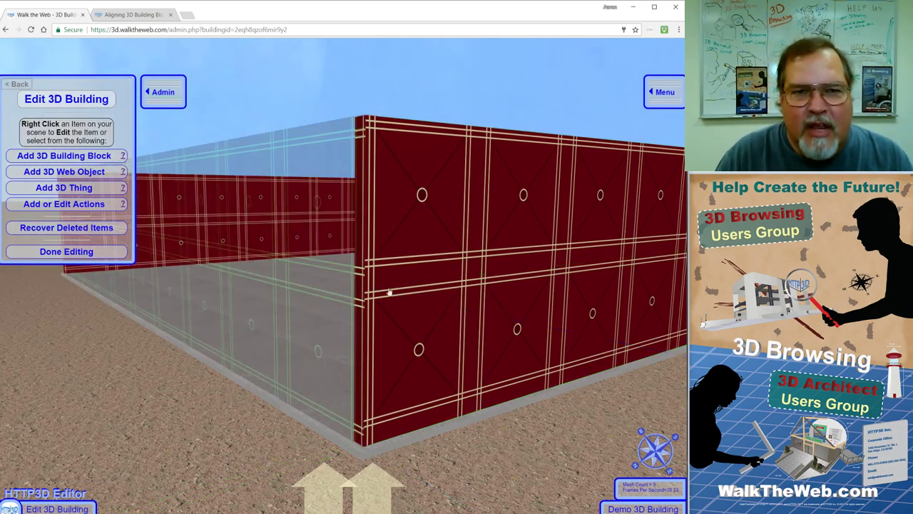
Step: Inspect the adjusted corner and the tops of the intersecting walls from above and from several distances for flickering
left_click_drag(388, 291, 416, 143)
left_click_drag(404, 187, 412, 286)
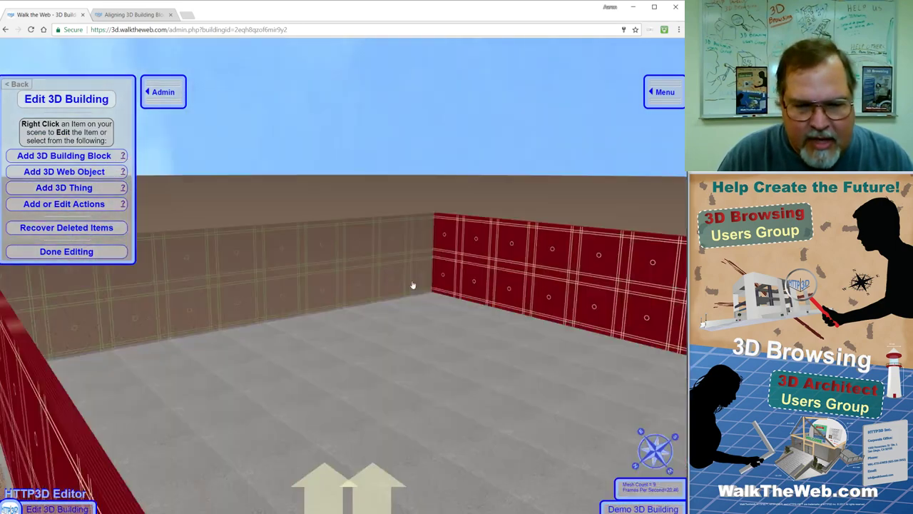
scroll(413, 295, "down", 10)
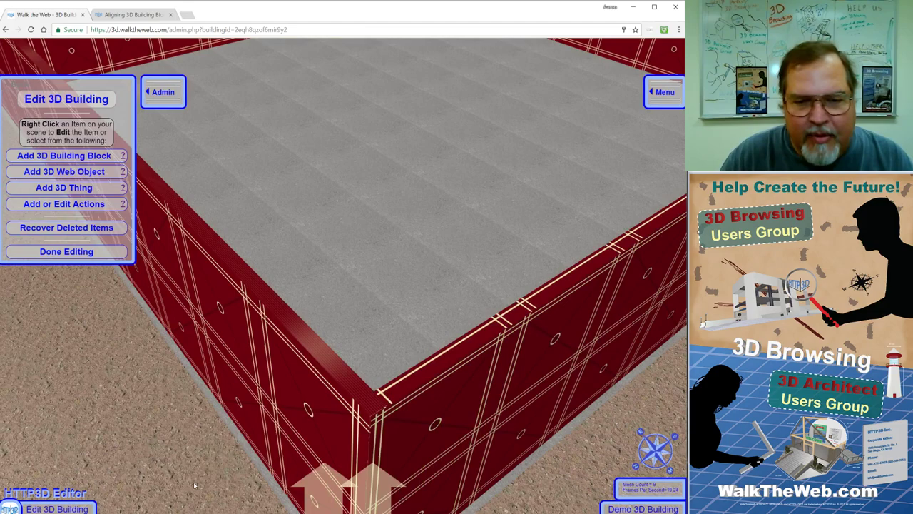
scroll(194, 485, "down", 5)
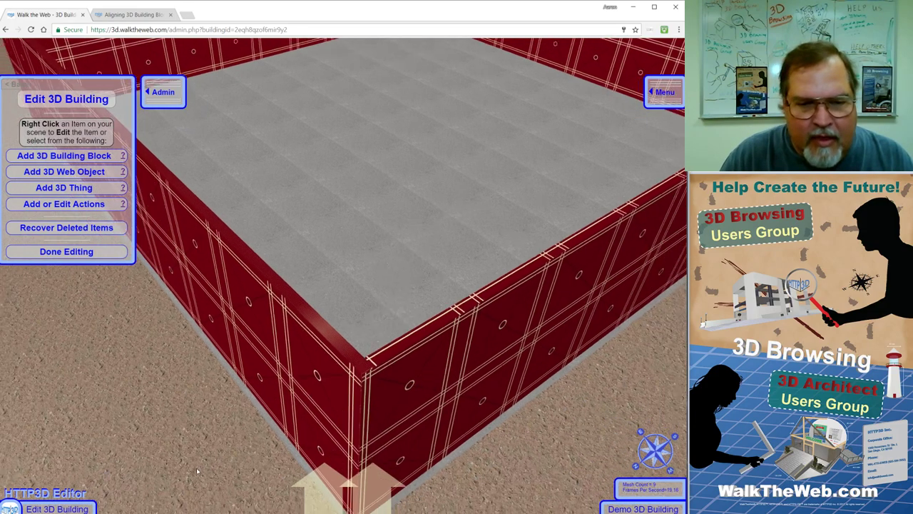
scroll(235, 437, "up", 3)
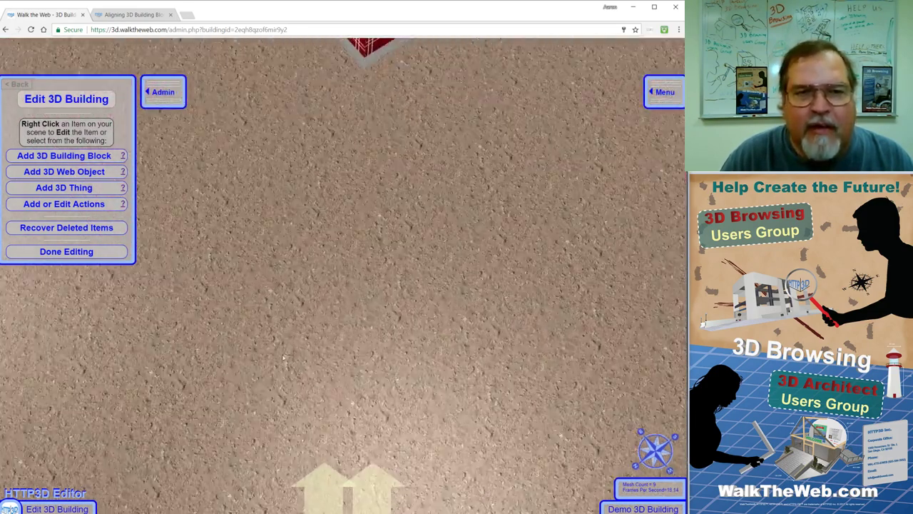
left_click_drag(236, 437, 289, 303)
scroll(278, 321, "down", 5)
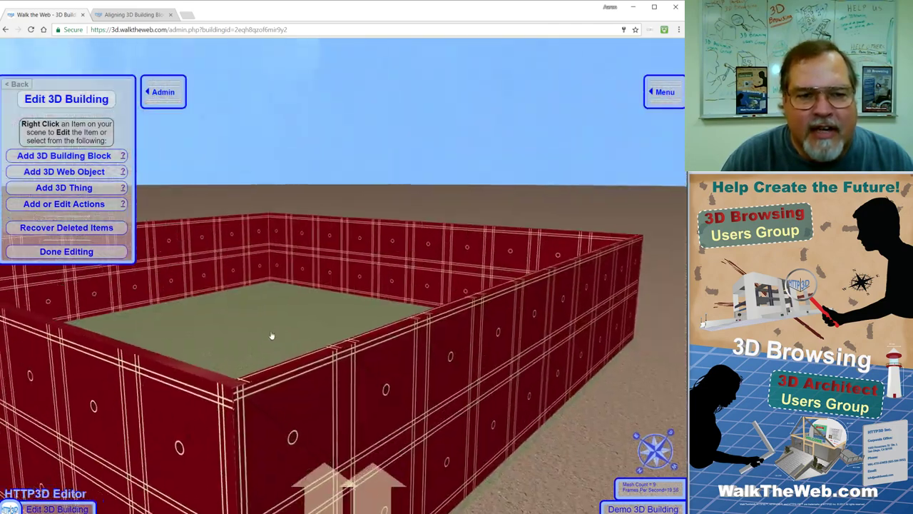
scroll(265, 350, "up", 5)
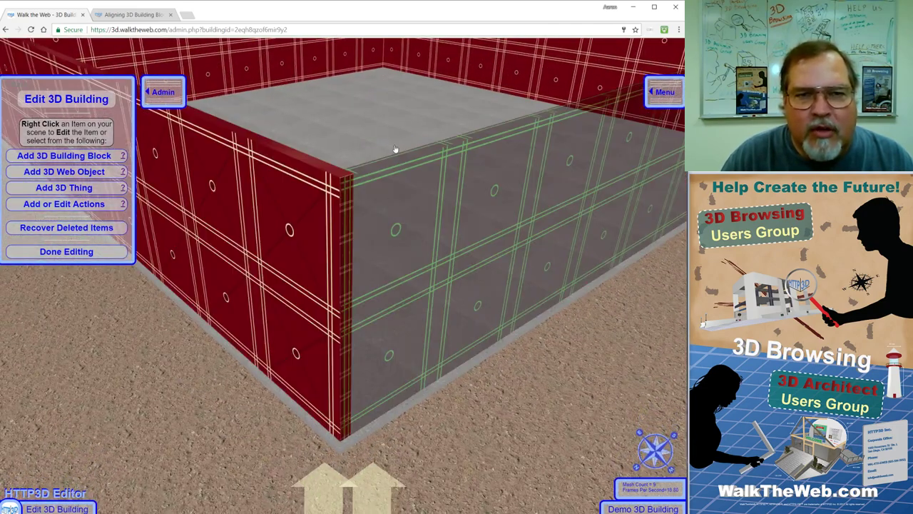
left_click_drag(398, 149, 393, 220)
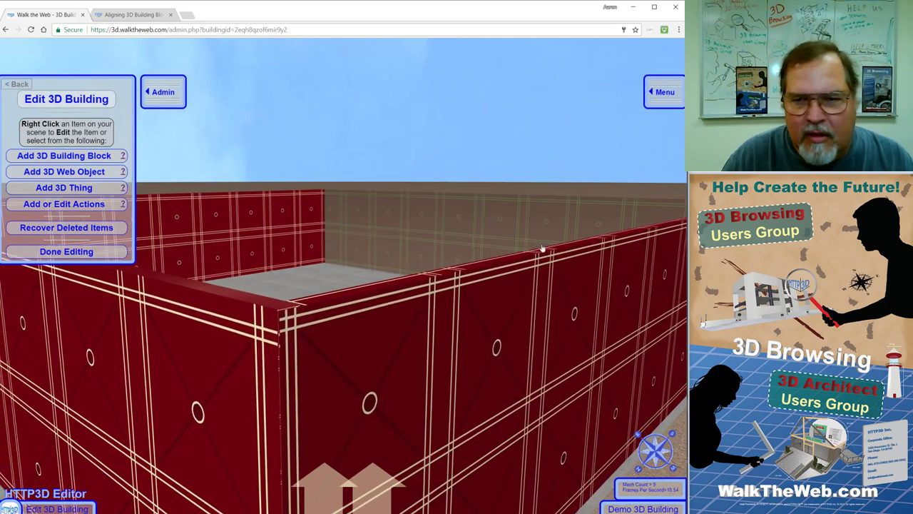
Step: Open the wall at Position Z -49.00 for editing, shorten its Length Z (left-right) to 98.90 and save the box
scroll(542, 248, "up", 5)
scroll(550, 254, "up", 2)
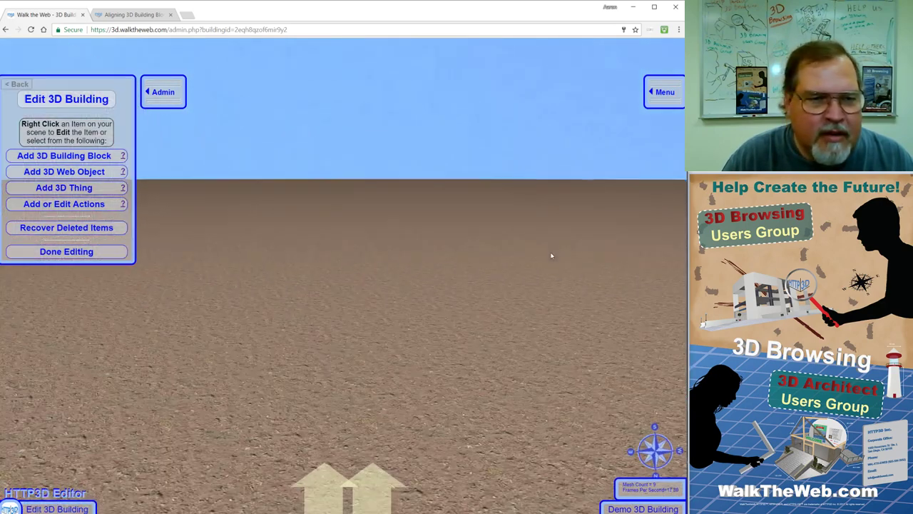
left_click_drag(332, 216, 302, 222)
right_click(302, 222)
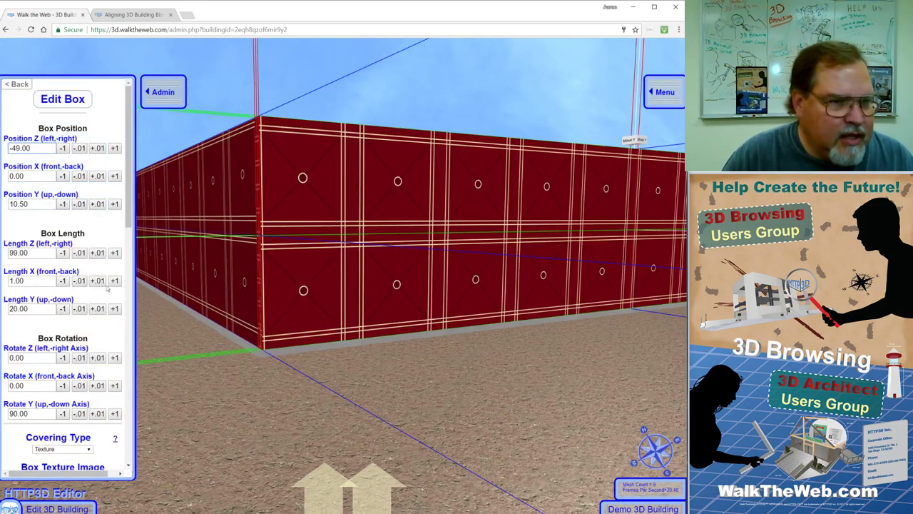
left_click(79, 253)
left_click(79, 252)
left_click(80, 252)
left_click(80, 252)
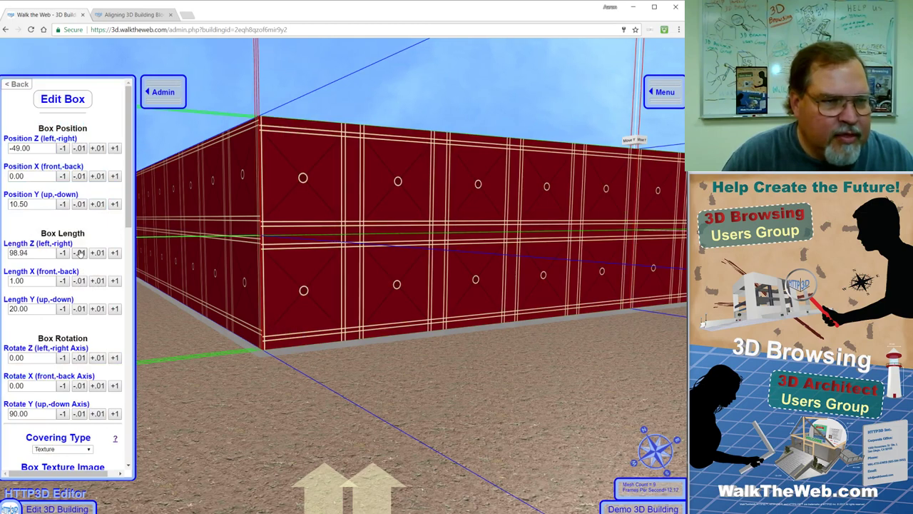
left_click(80, 252)
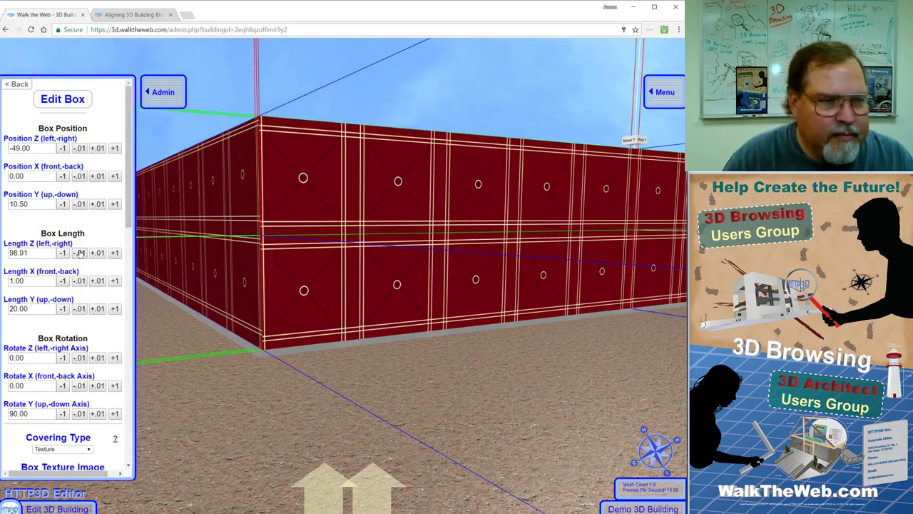
left_click(79, 252)
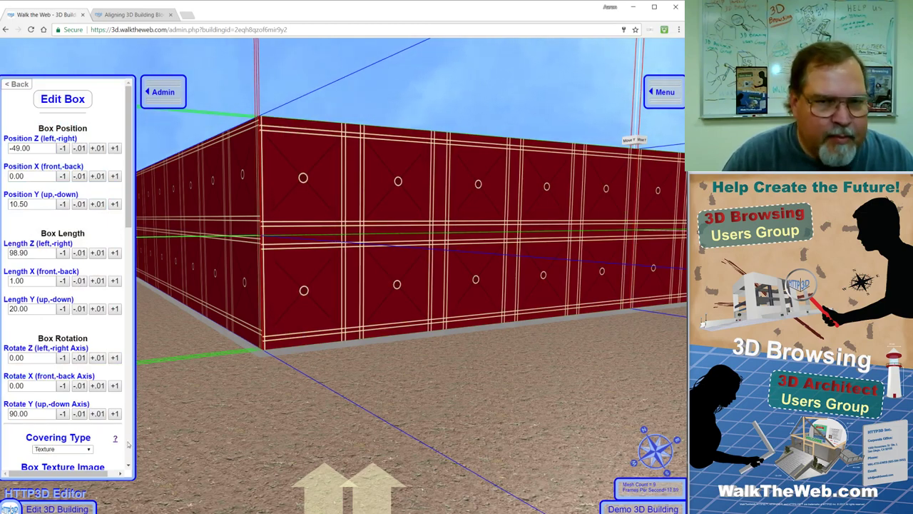
scroll(127, 444, "down", 10)
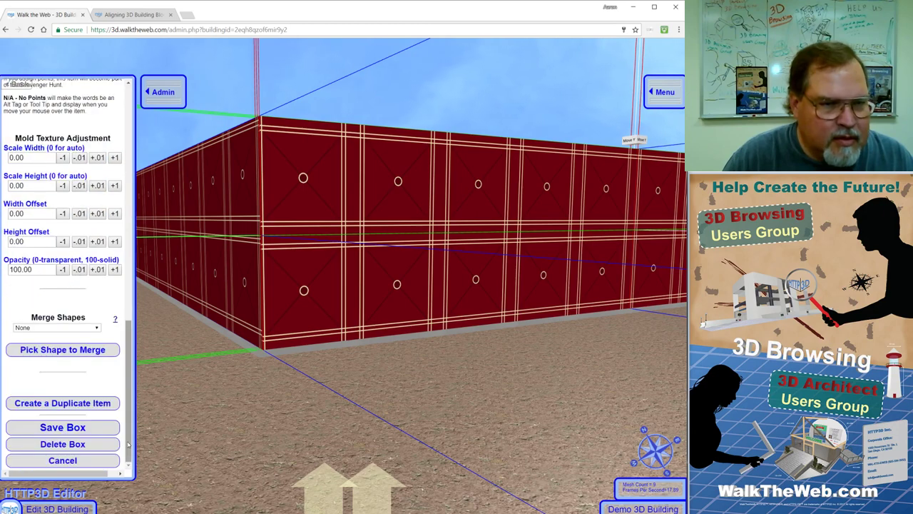
left_click(78, 429)
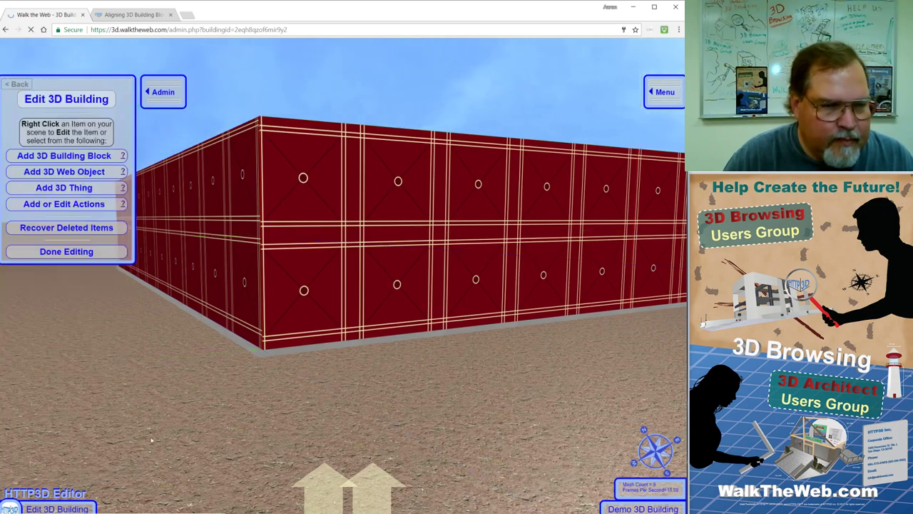
Step: Open the wall at Position X 49.00 for editing and shorten its Length Z (left-right) to 98.90
left_click_drag(151, 440, 310, 336)
right_click(310, 336)
left_click(80, 254)
left_click(80, 254)
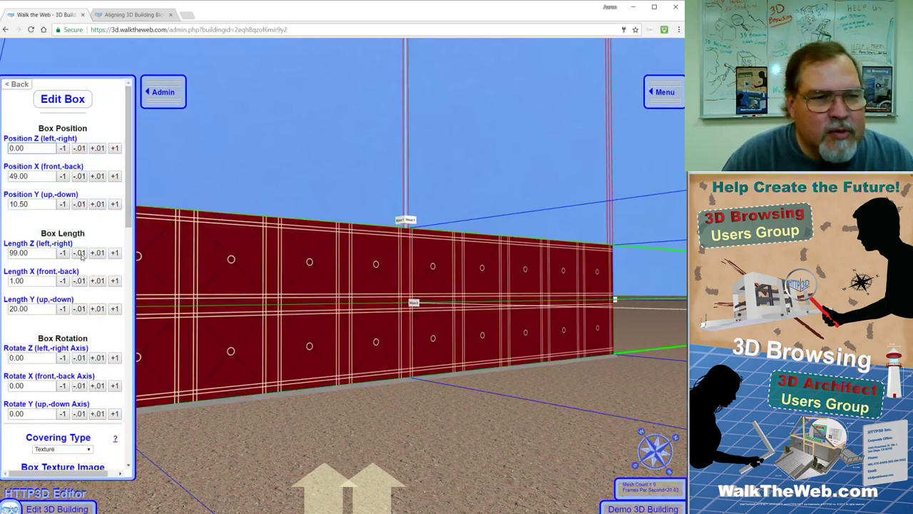
left_click(80, 254)
left_click(81, 254)
left_click(80, 255)
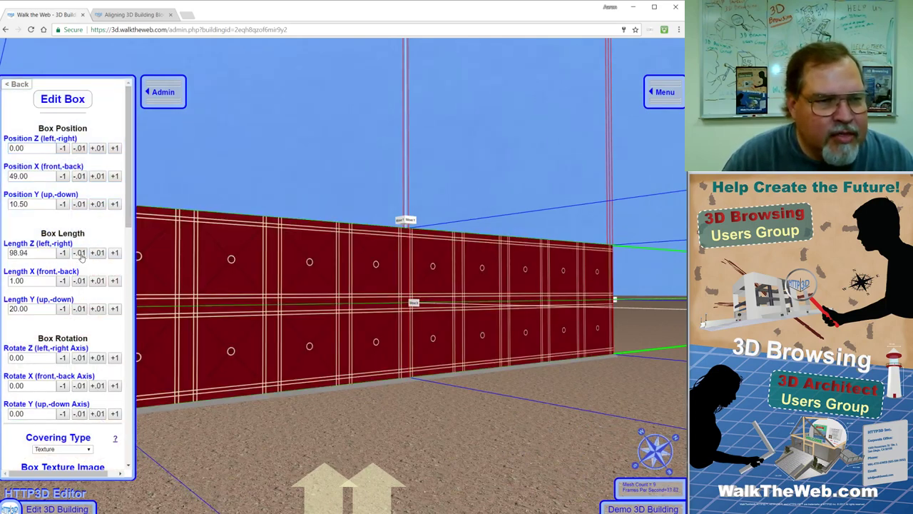
left_click(81, 254)
left_click(81, 254)
left_click(81, 254)
left_click(80, 255)
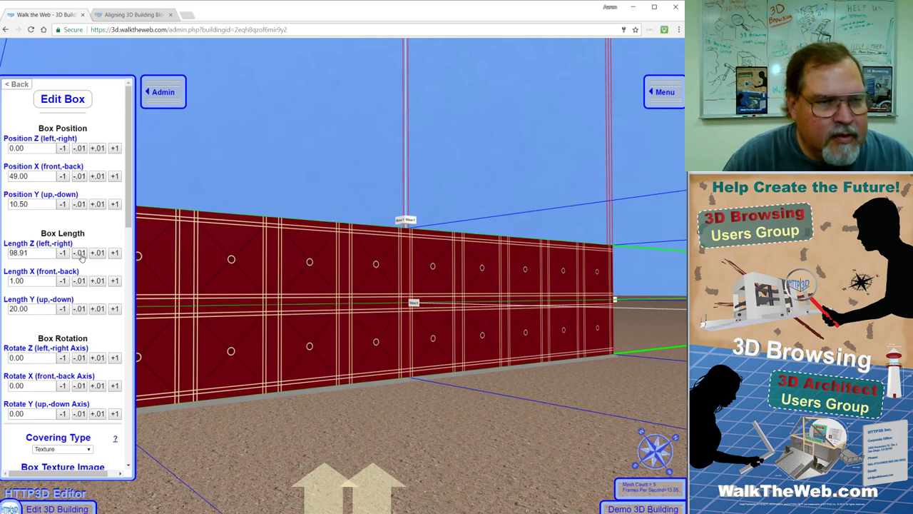
left_click(80, 254)
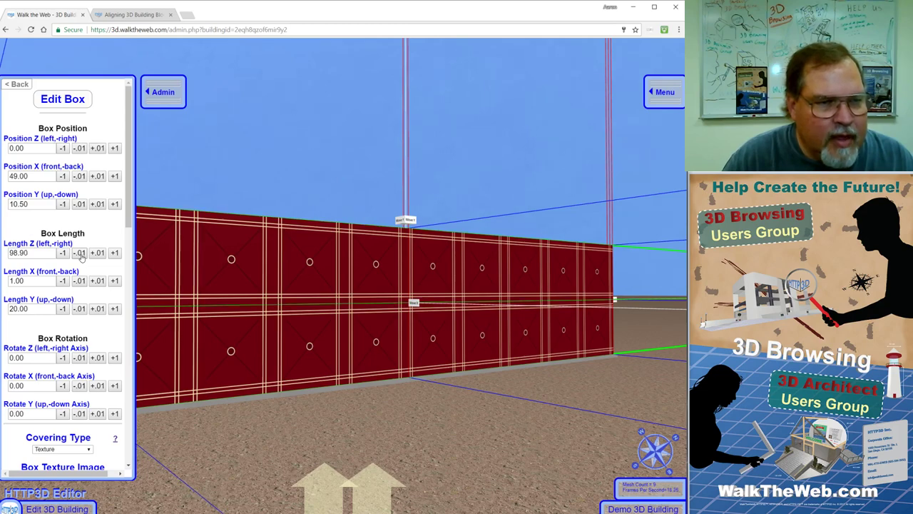
Step: Reduce the same wall's Length Y (up-down) to 19.90 in 0.01 decrements and save the box
left_click(78, 310)
left_click(79, 311)
left_click(79, 310)
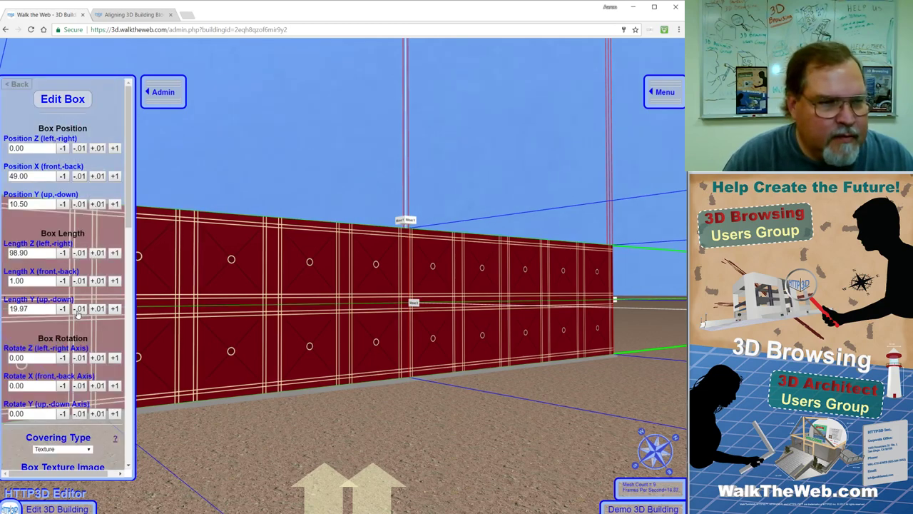
left_click(78, 309)
left_click(78, 308)
left_click(78, 309)
left_click(79, 309)
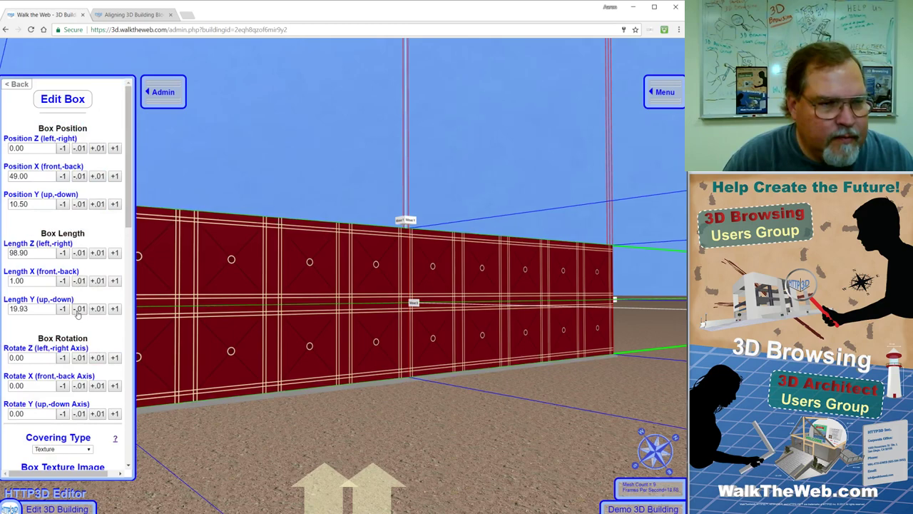
left_click(79, 308)
left_click(79, 310)
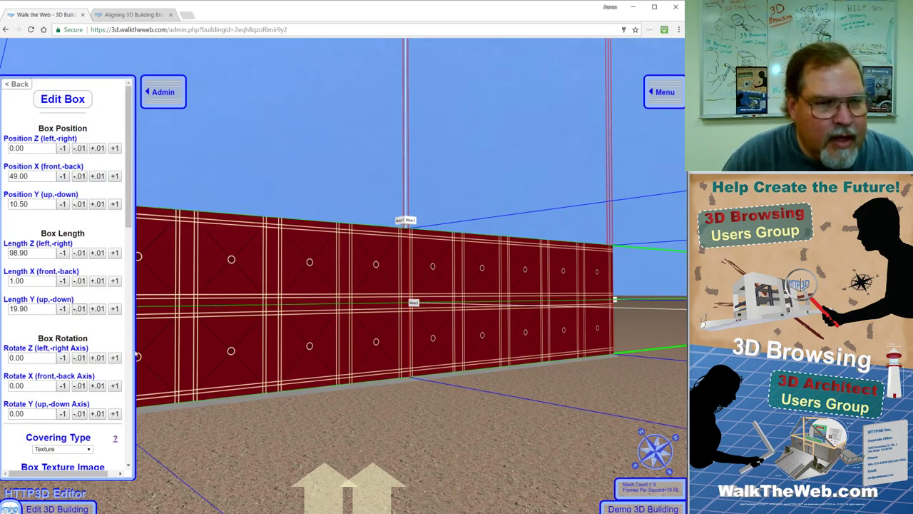
scroll(127, 388, "down", 10)
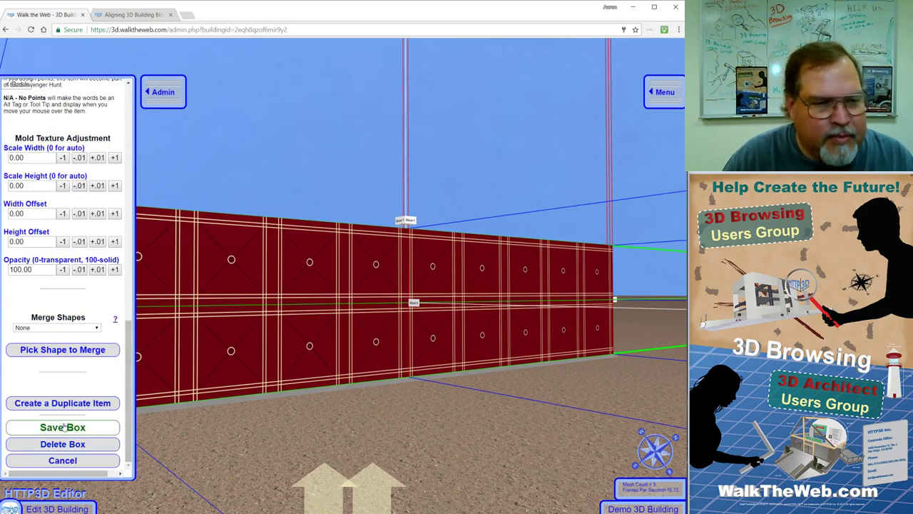
left_click(63, 426)
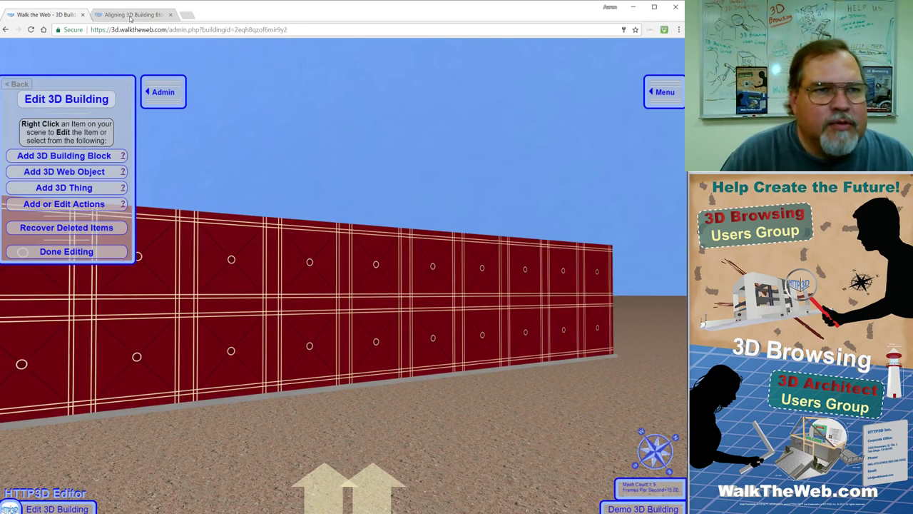
Step: Switch to the Aligning 3D Building Blocks article and review the shared-surface issue and the position and length options for fixing it
left_click(132, 14)
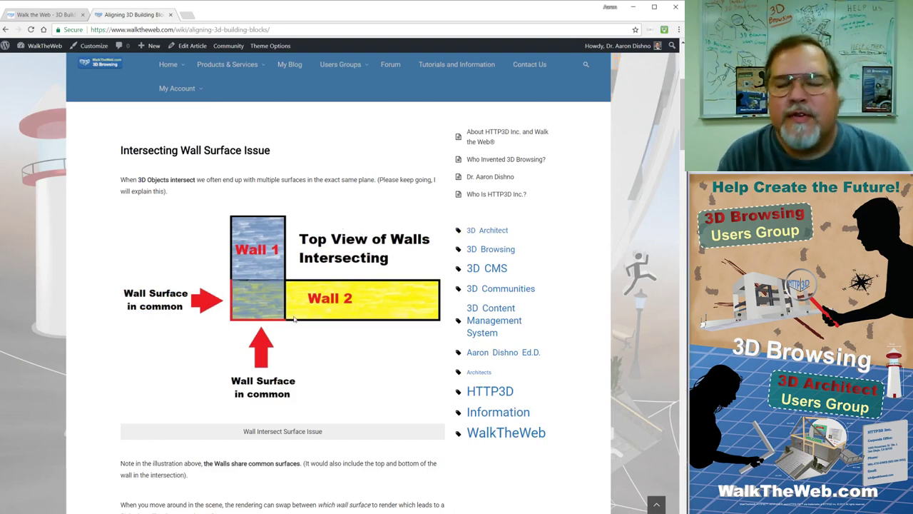
scroll(286, 343, "down", 5)
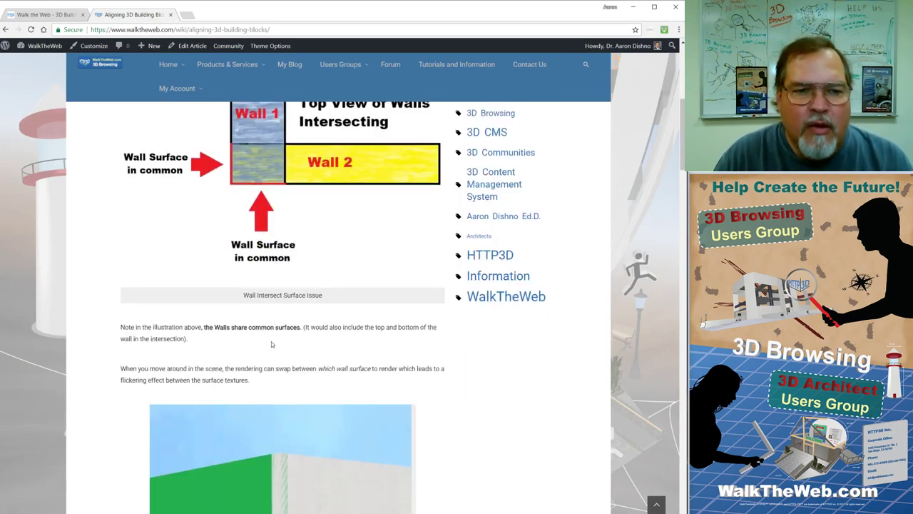
scroll(299, 345, "down", 7)
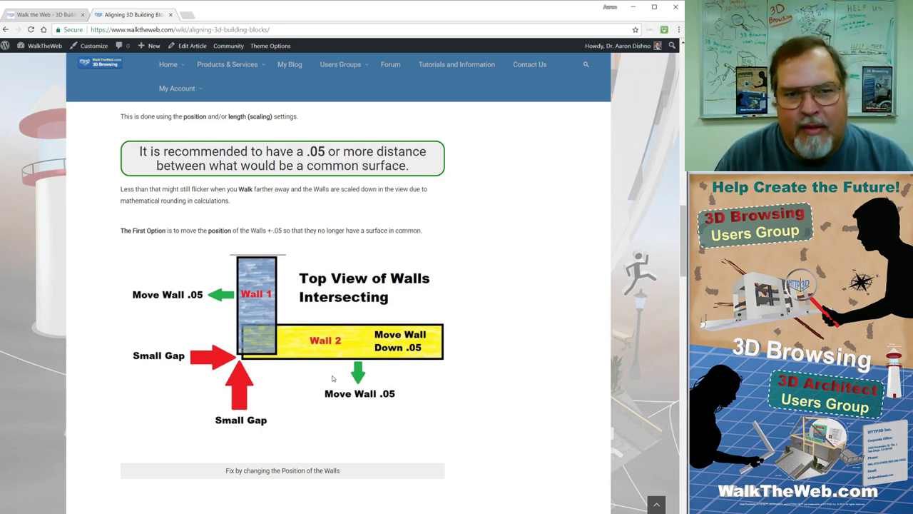
scroll(301, 333, "down", 1)
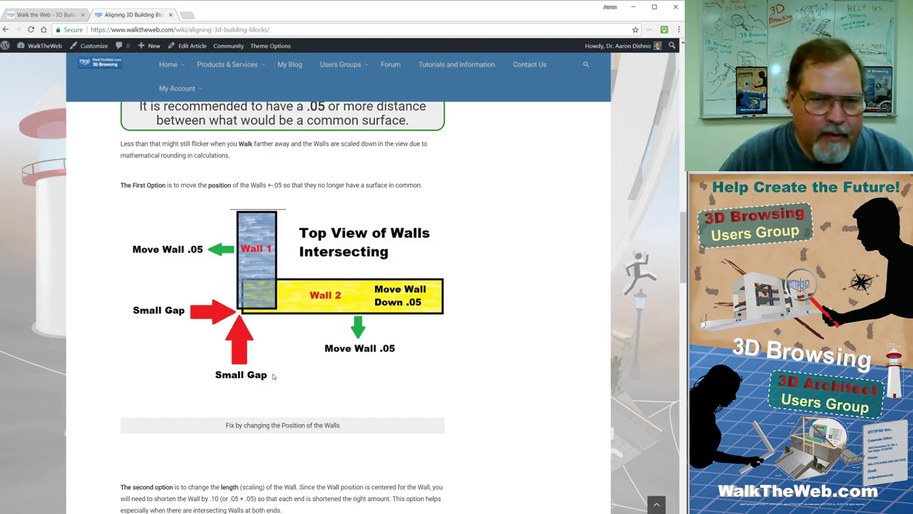
scroll(275, 336, "down", 3)
scroll(285, 346, "up", 2)
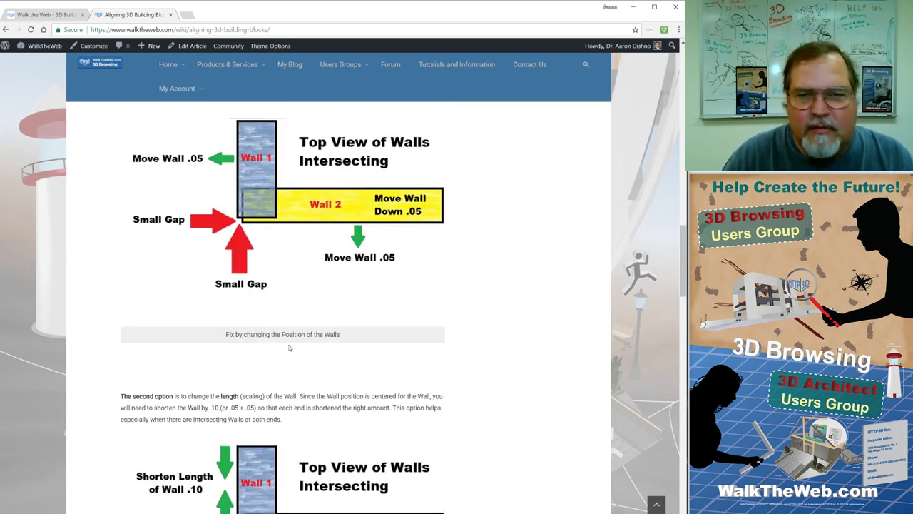
scroll(289, 348, "down", 4)
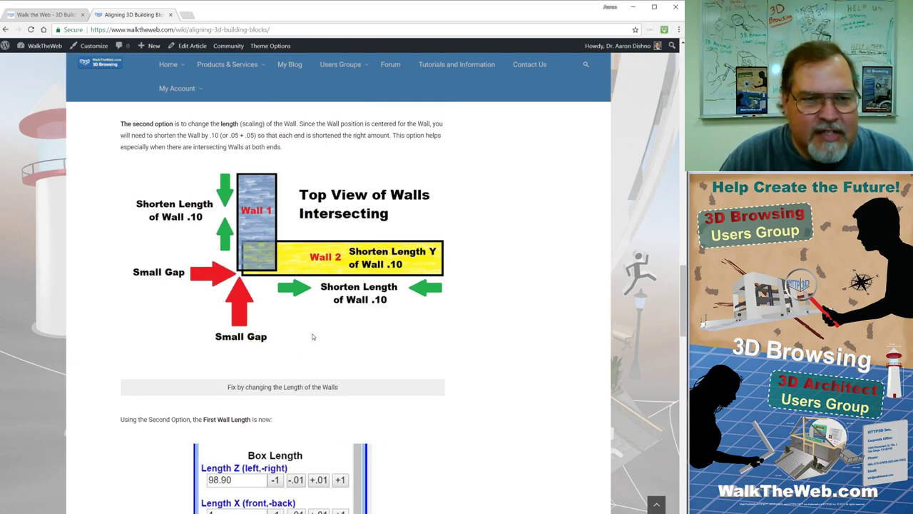
scroll(313, 361, "up", 1)
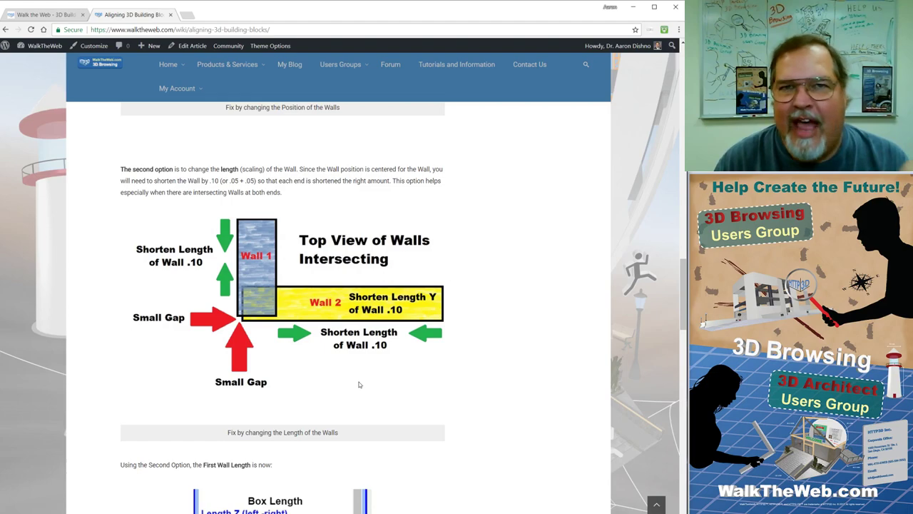
Step: Return to the 3D building editor and examine a wall corner up close and from farther away
left_click(43, 15)
left_click_drag(214, 347, 482, 358)
key("Up")
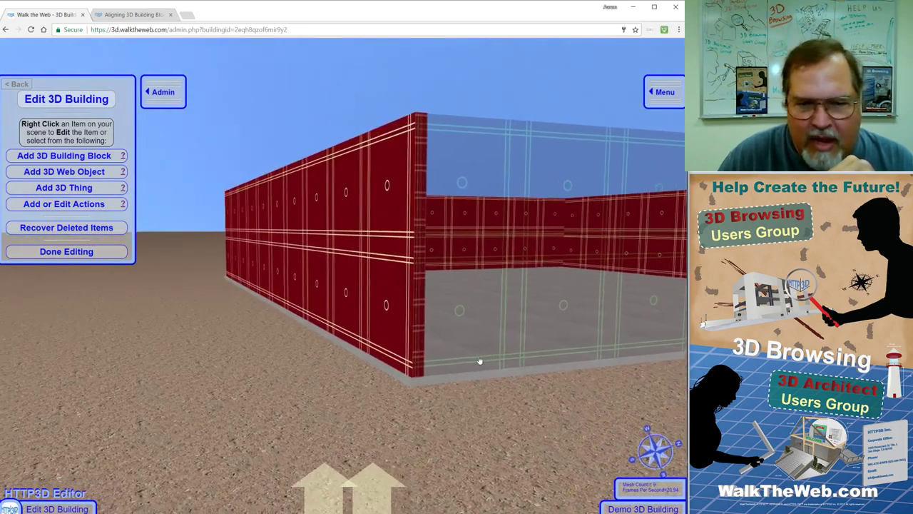
key("Up")
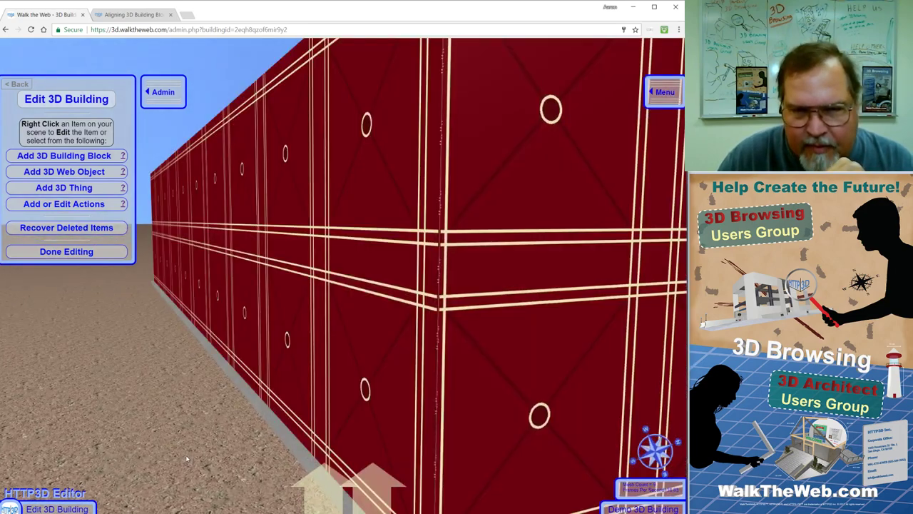
key("Down")
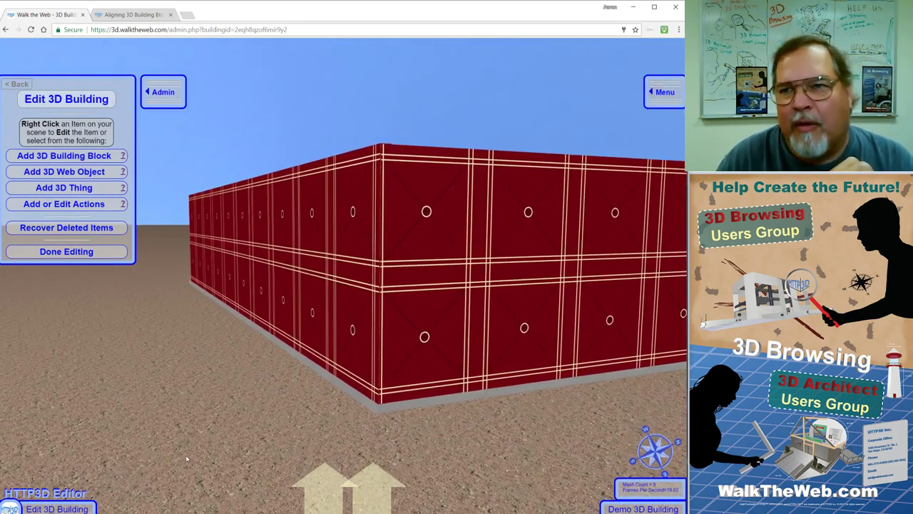
Step: Go back to the alignment article and review the adjusted wall lengths, the fixed intersection picture and the follow-up tutorial links
left_click(131, 14)
scroll(292, 241, "down", 2)
scroll(293, 241, "down", 8)
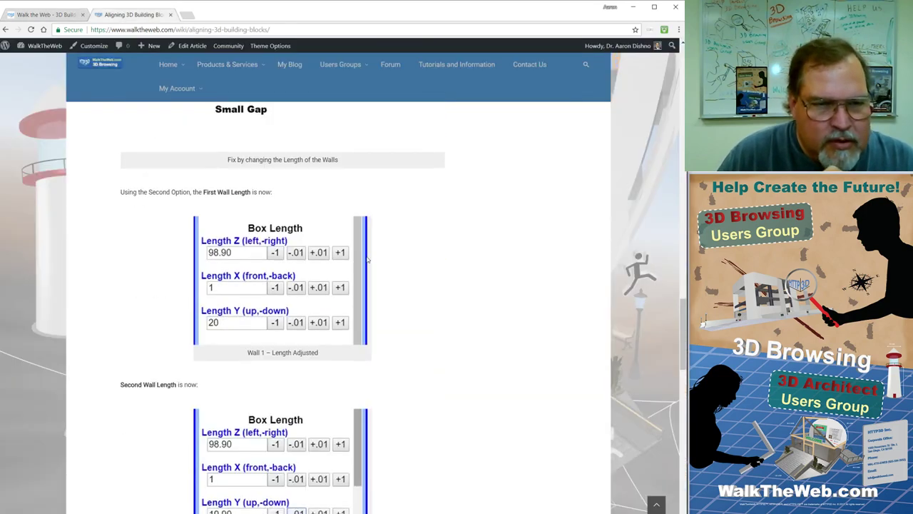
scroll(370, 261, "down", 1)
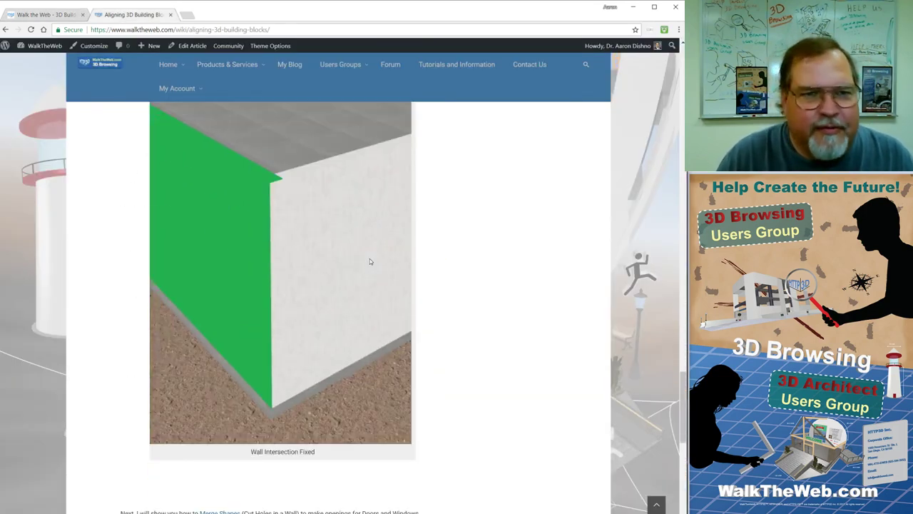
scroll(370, 261, "down", 3)
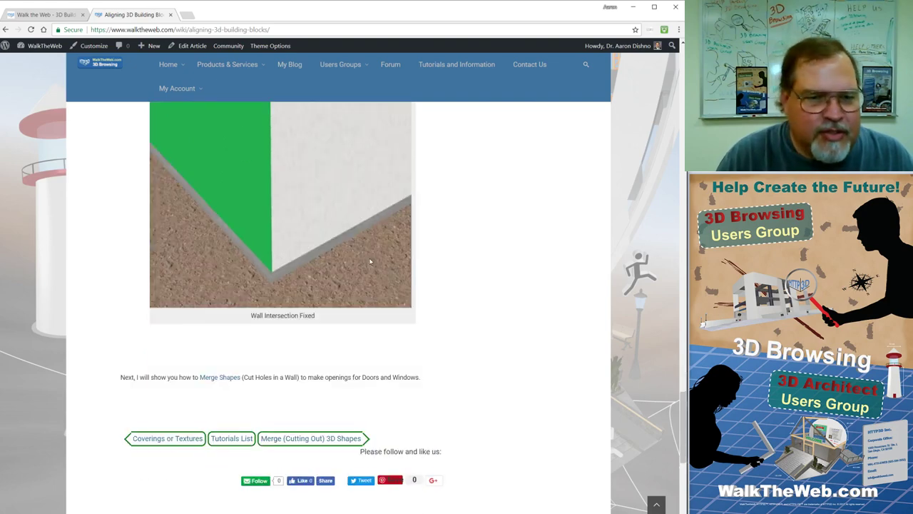